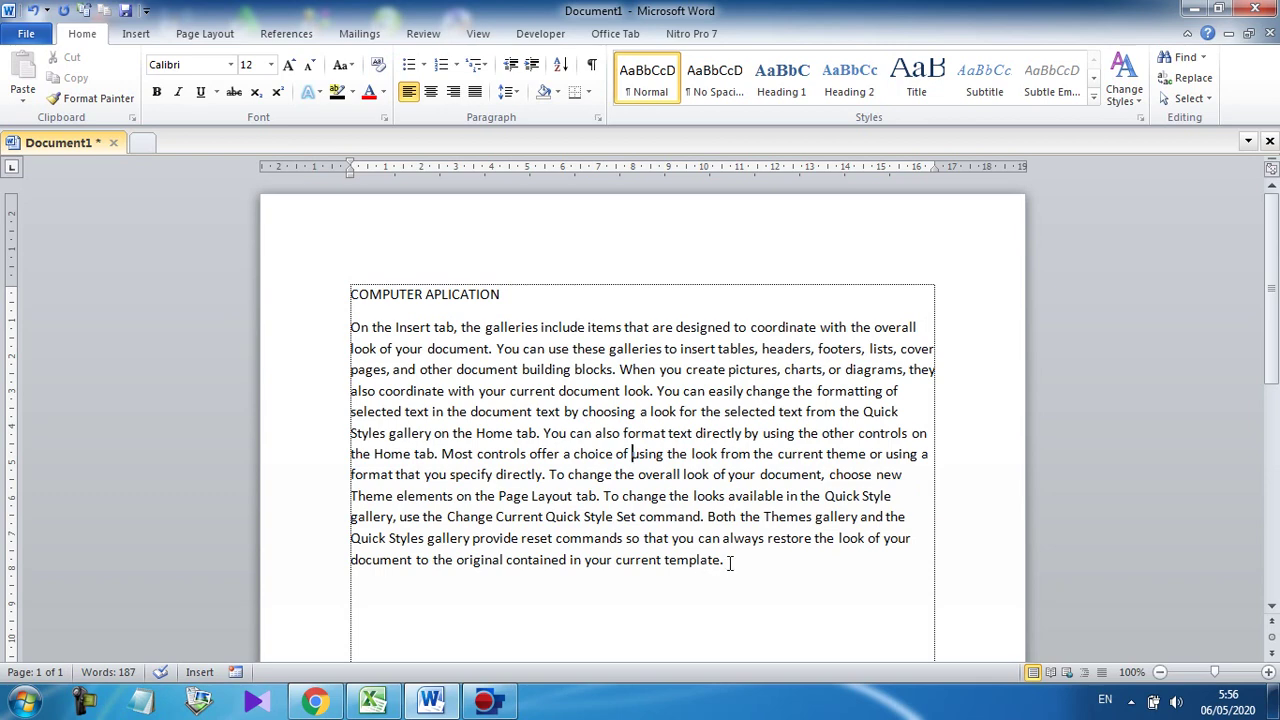
Select the body paragraph below the heading, try right, centred and left alignment on it, and finish with justified alignment.
{"action": "left_click_drag", "start_coordinate": [729, 561], "coordinate": [342, 341]}
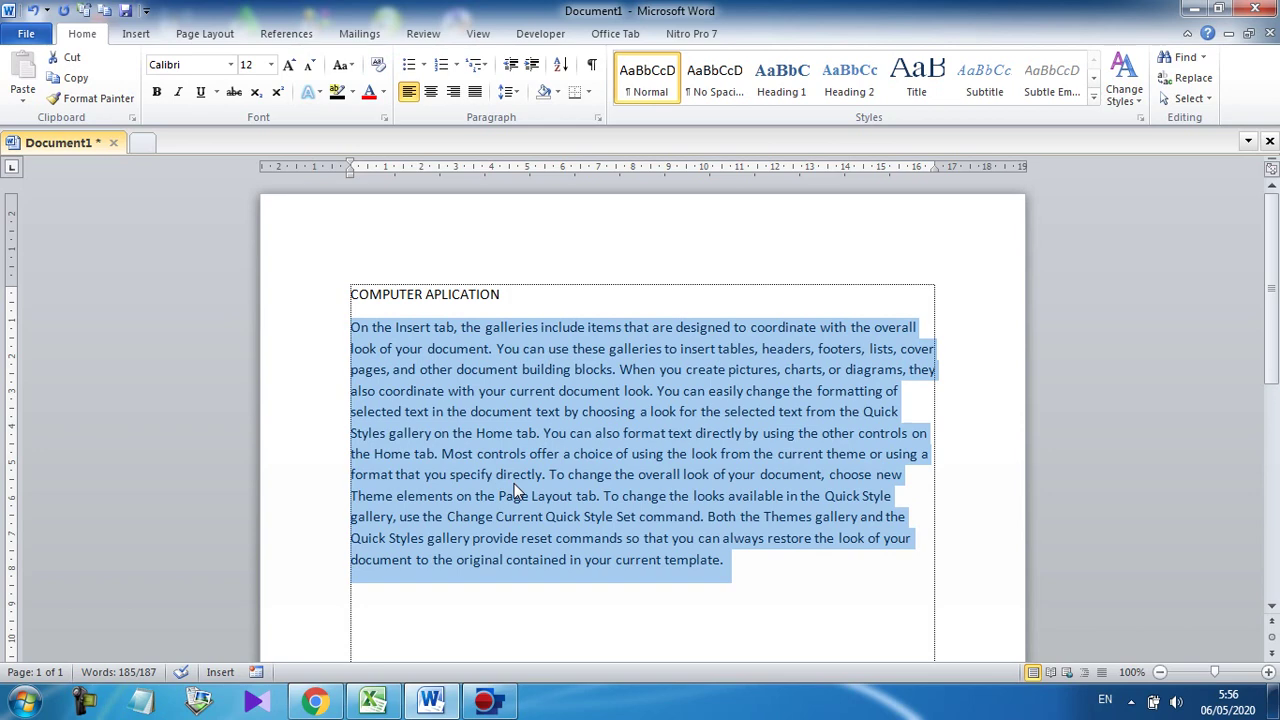
{"action": "key", "text": "ctrl+j"}
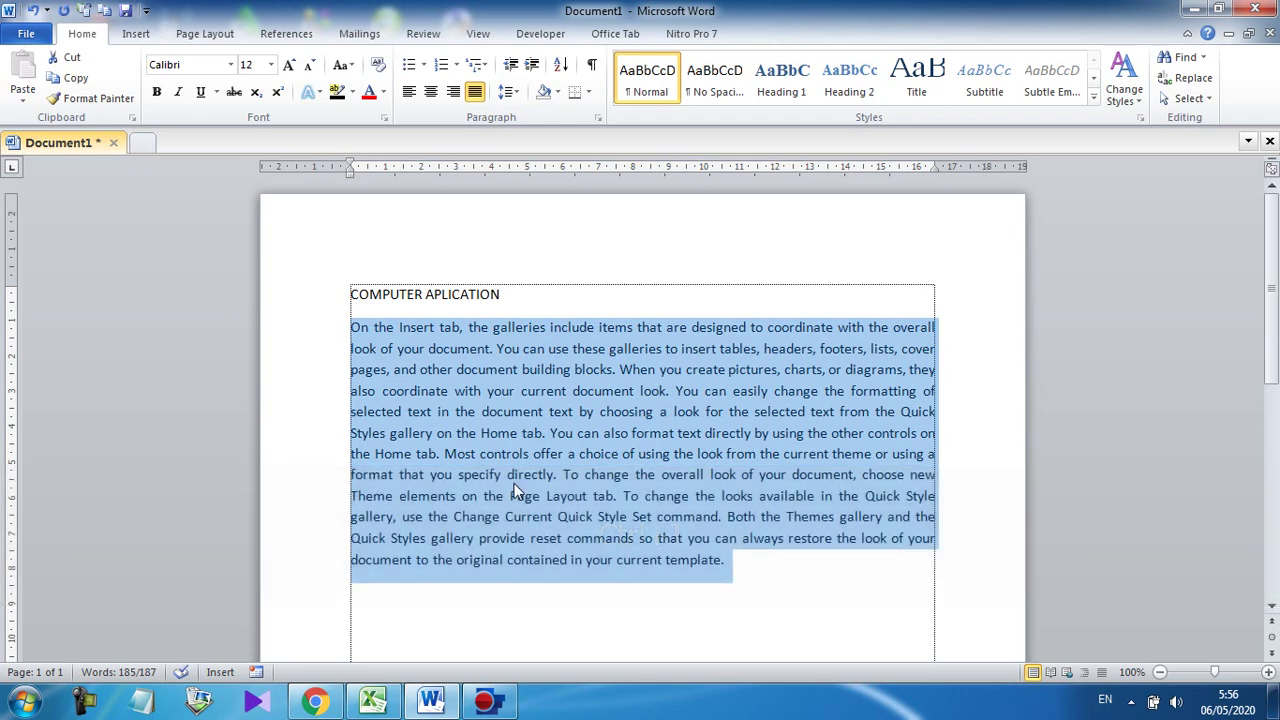
{"action": "key", "text": "ctrl+r"}
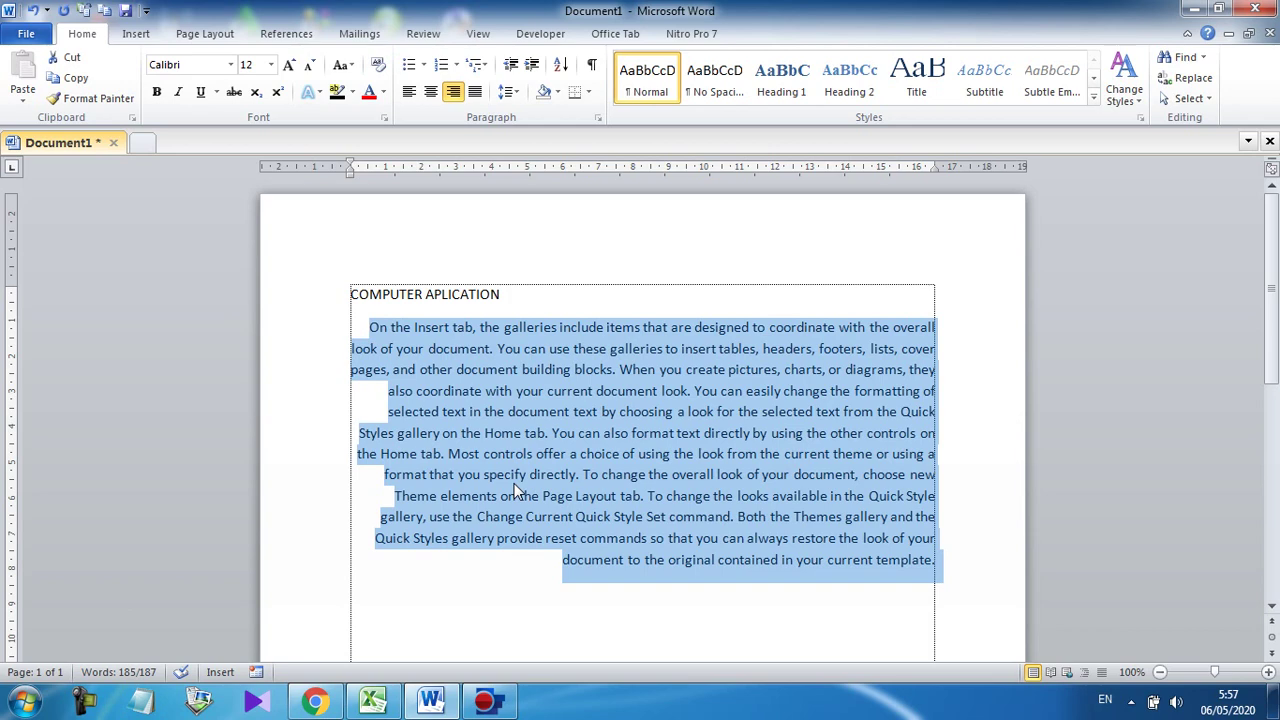
{"action": "key", "text": "ctrl"}
{"action": "key", "text": "ctrl+e"}
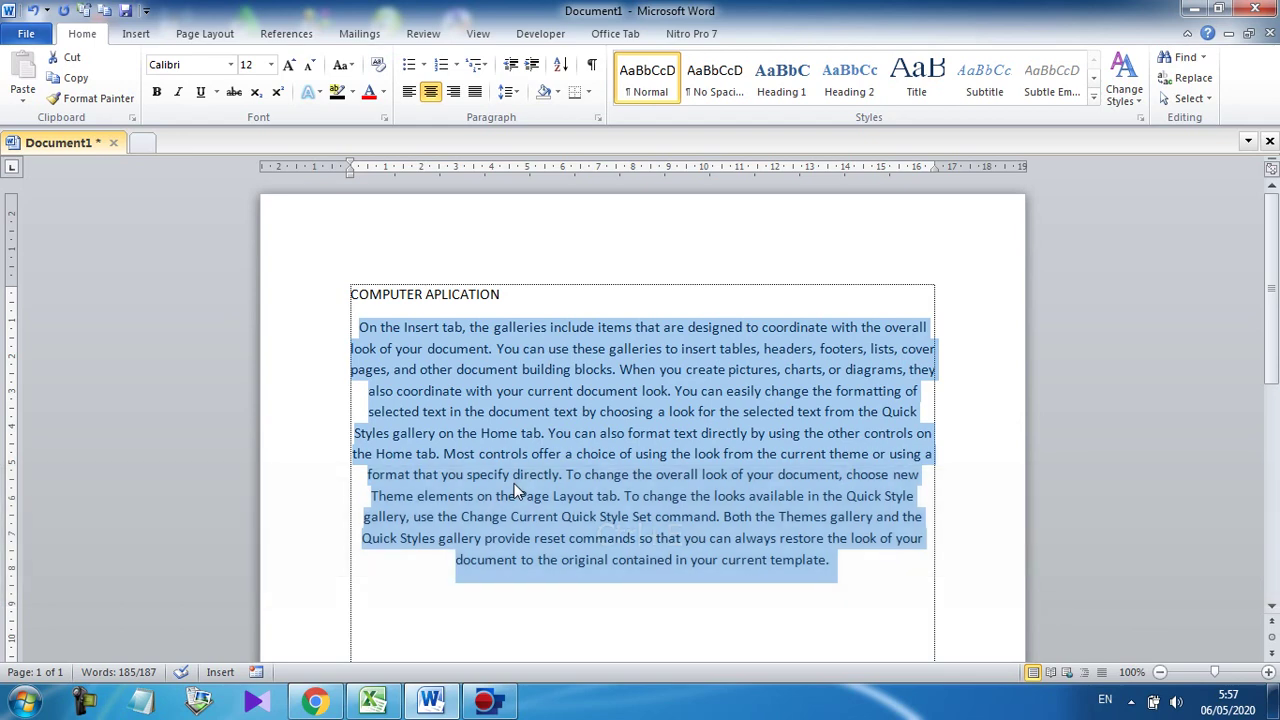
{"action": "key", "text": "ctrl"}
{"action": "key", "text": "ctrl+l"}
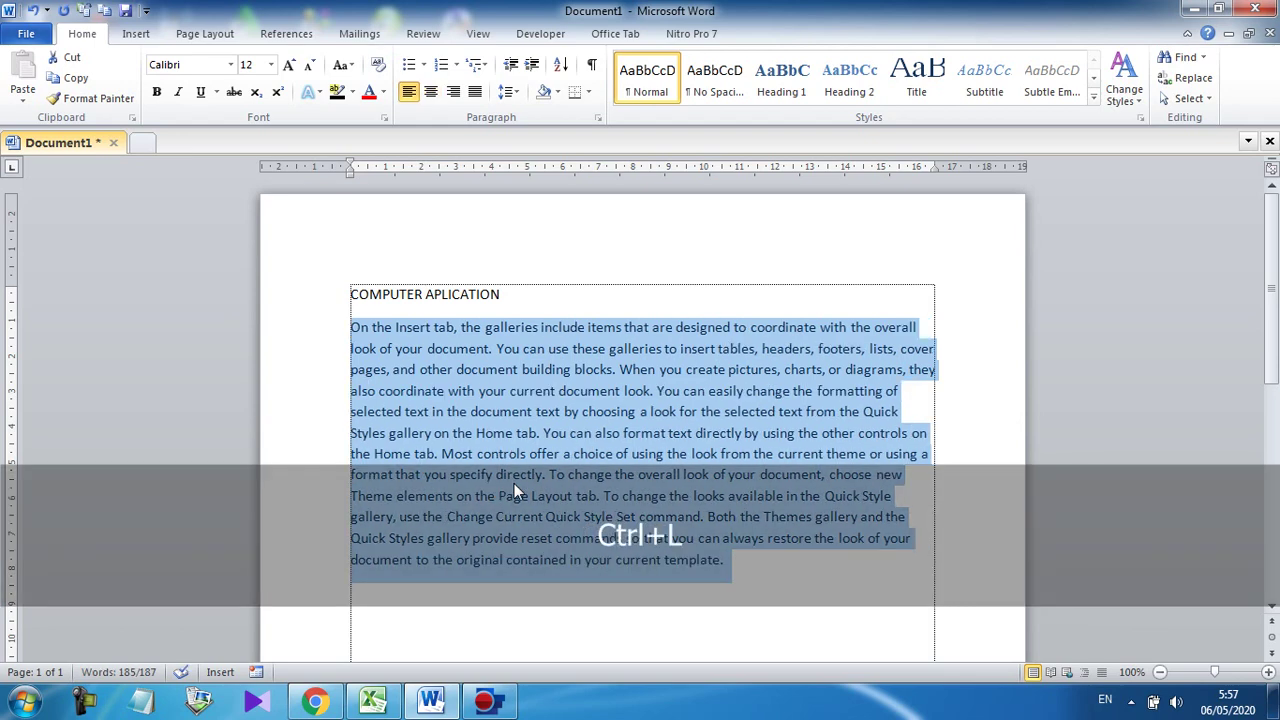
{"action": "key", "text": "ctrl+r"}
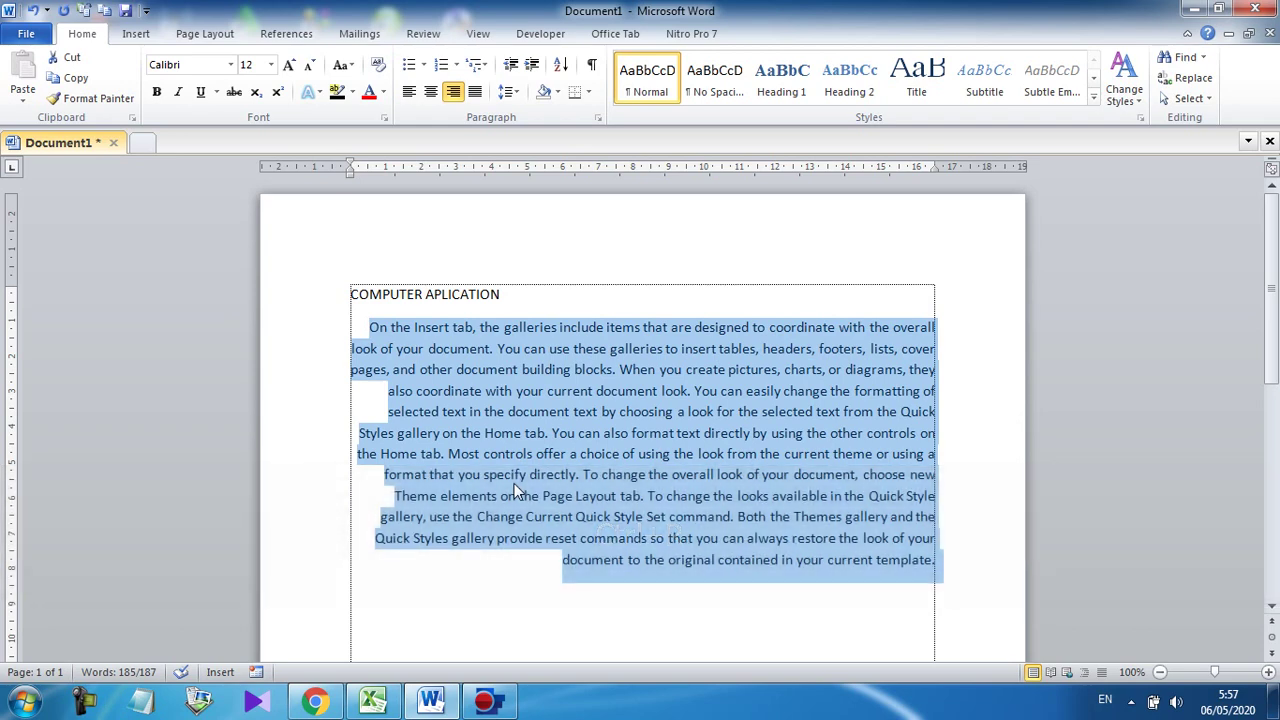
{"action": "key", "text": "ctrl"}
{"action": "key", "text": "ctrl+e"}
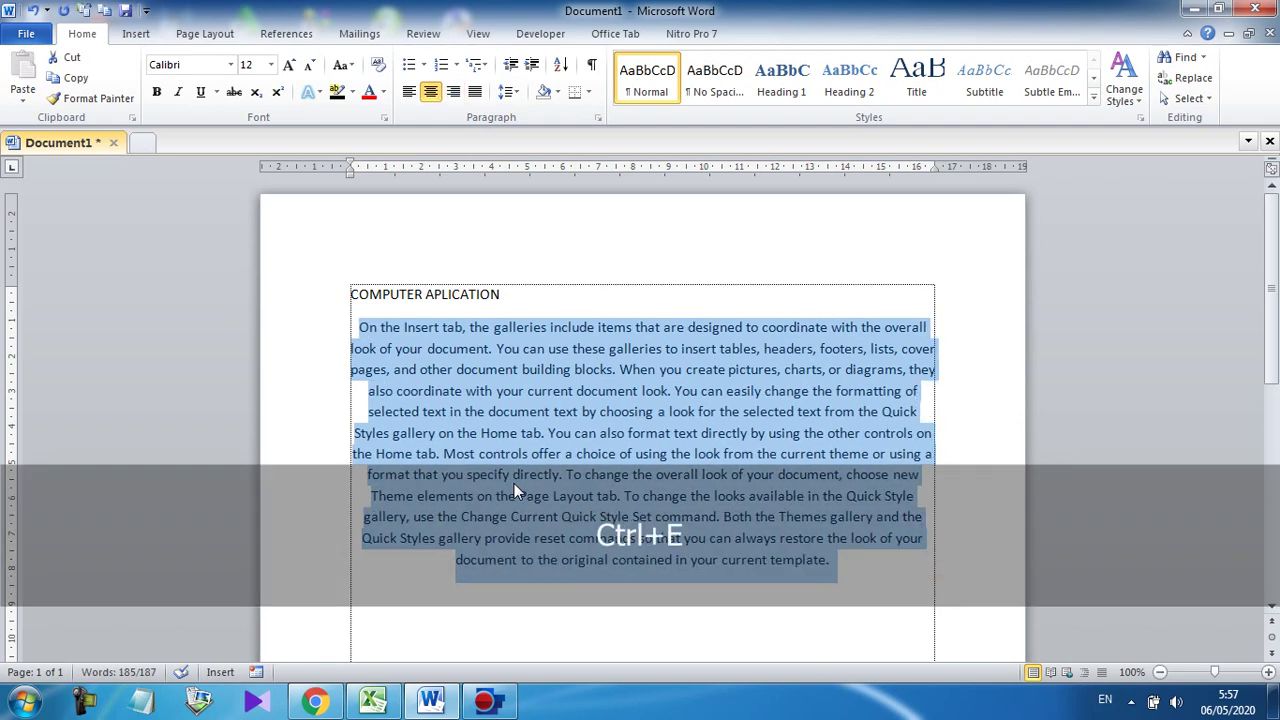
{"action": "key", "text": "ctrl"}
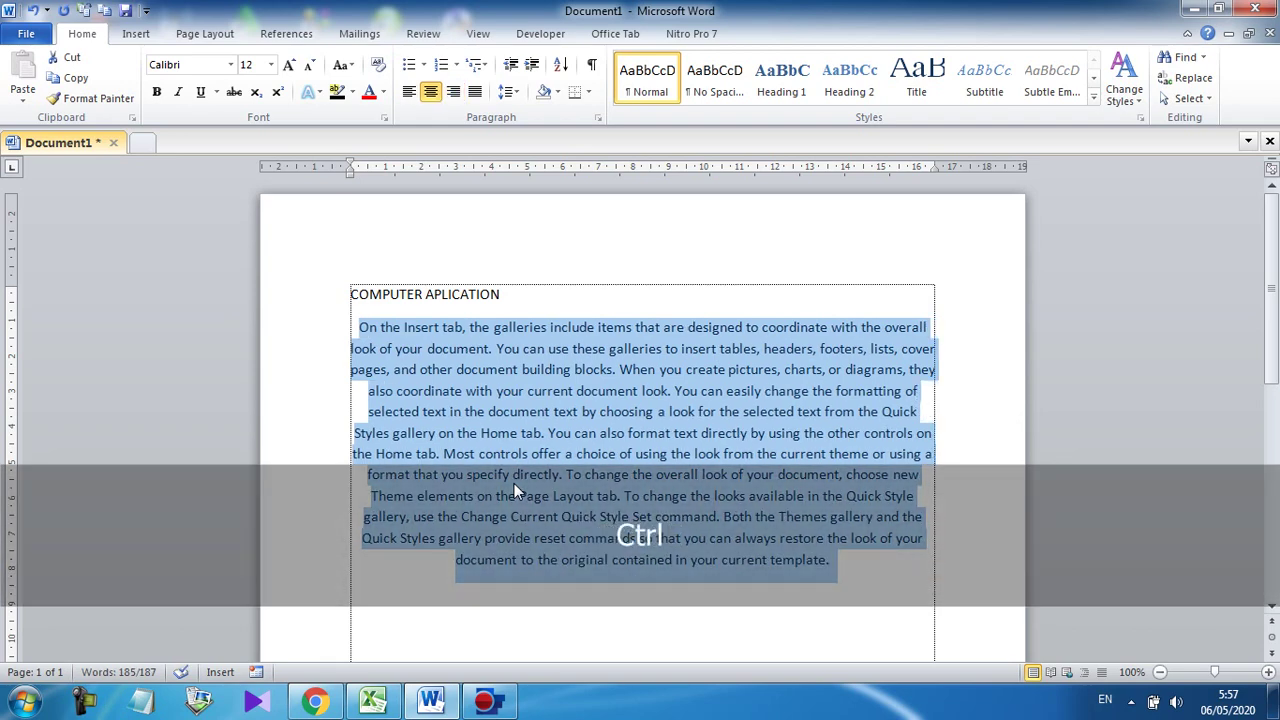
{"action": "key", "text": "ctrl+j"}
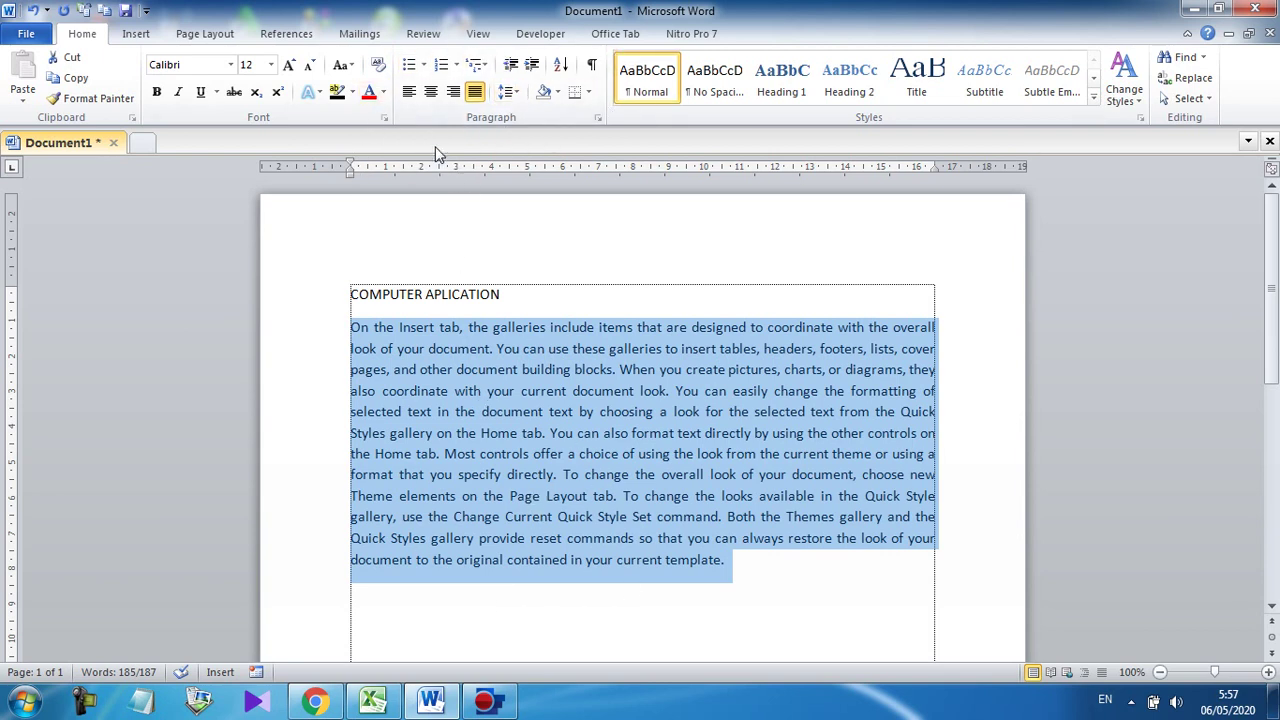
Open the selected paragraph's formatting dialog, check its line and page break options, and return to indents and spacing with the dialog moved aside.
{"action": "left_click", "coordinate": [599, 119]}
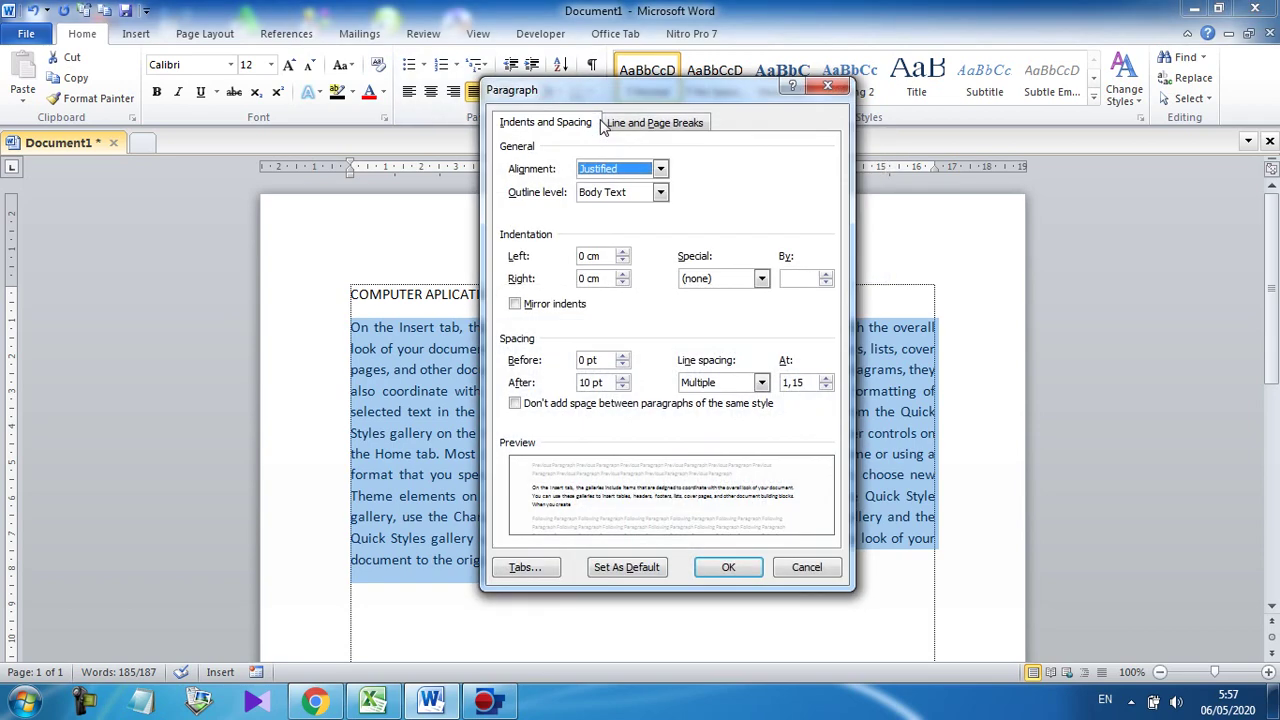
{"action": "mouse_move", "coordinate": [658, 96]}
{"action": "left_mouse_down"}
{"action": "mouse_move", "coordinate": [771, 205]}
{"action": "mouse_move", "coordinate": [722, 117]}
{"action": "mouse_move", "coordinate": [661, 100]}
{"action": "left_mouse_up"}
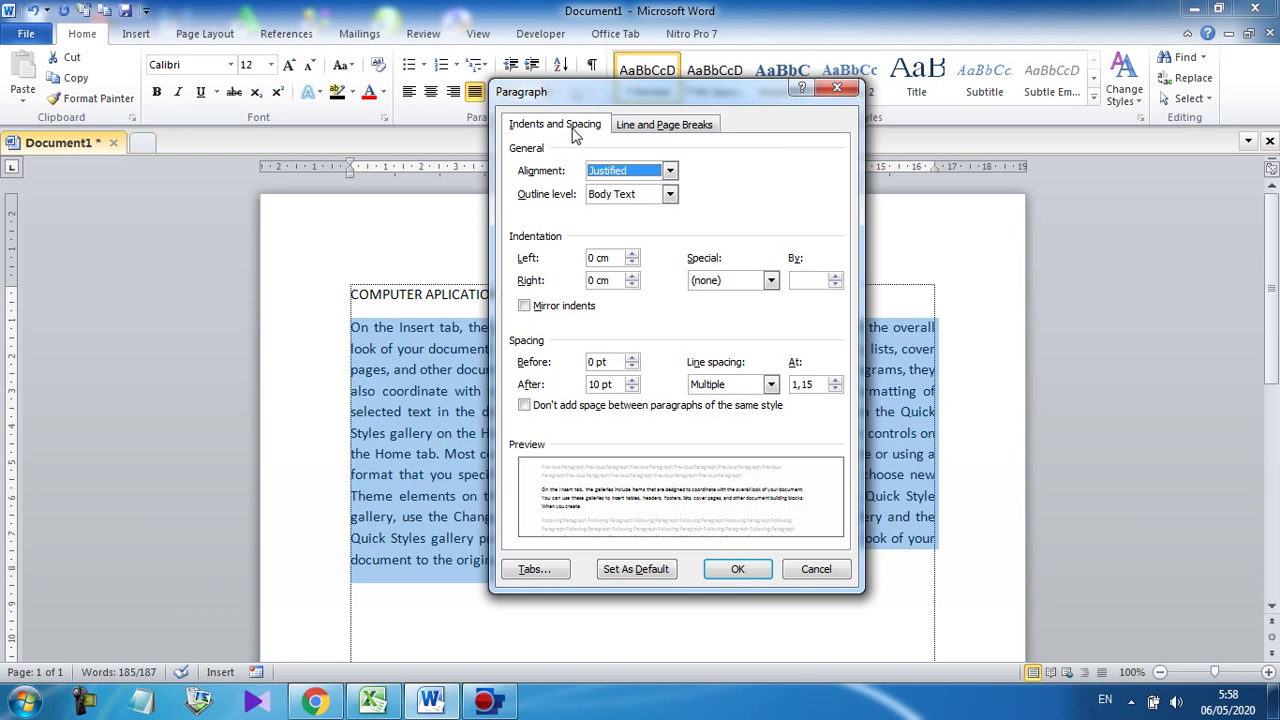
{"action": "left_click", "coordinate": [665, 126]}
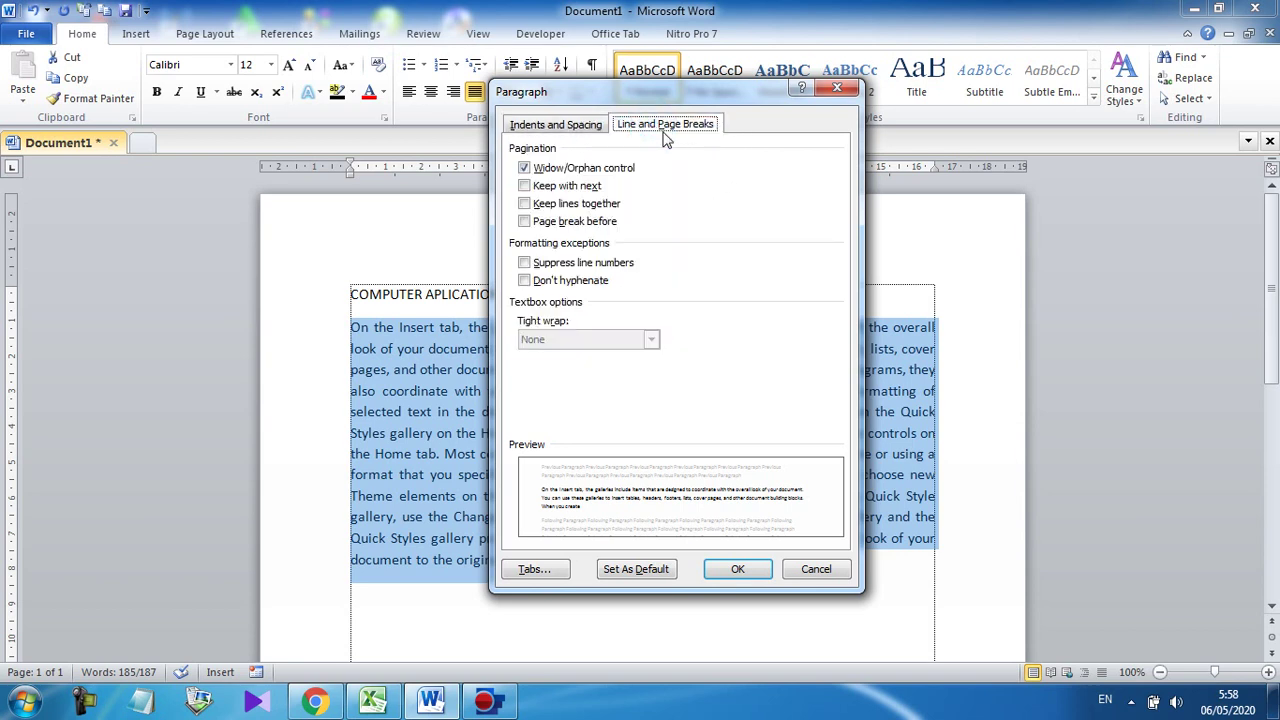
{"action": "left_click", "coordinate": [545, 130]}
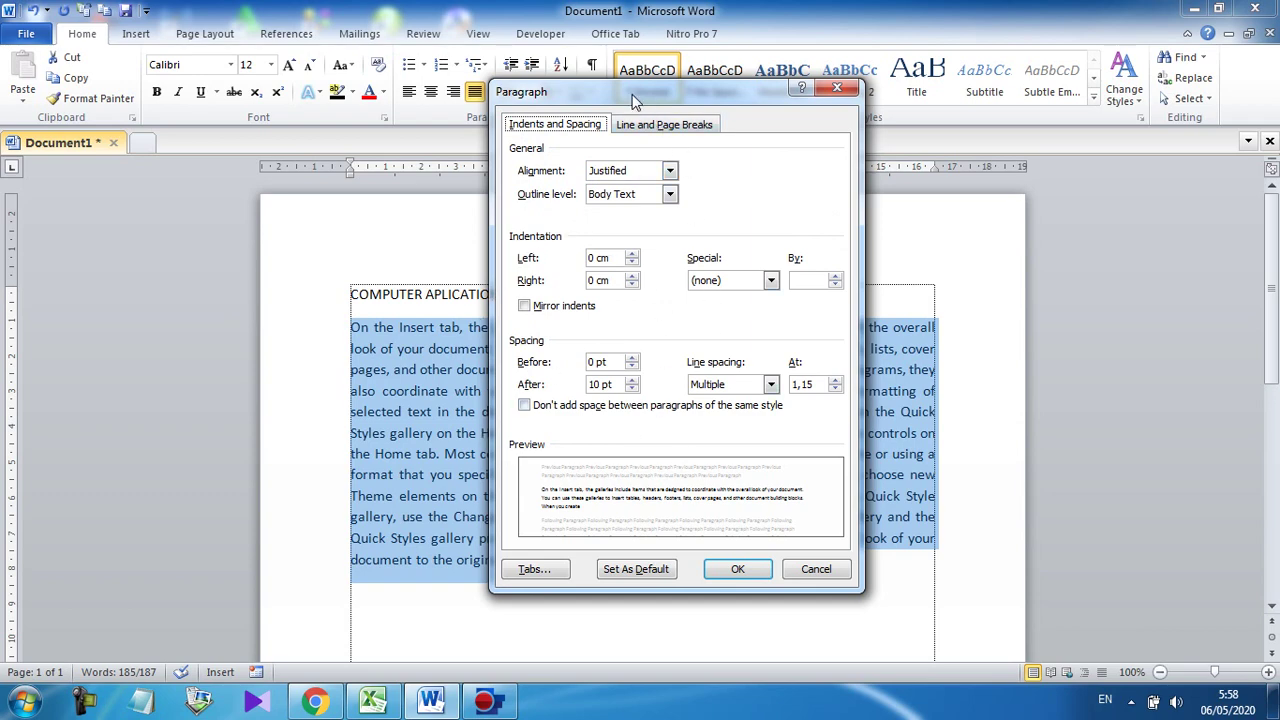
{"action": "left_click_drag", "start_coordinate": [633, 100], "coordinate": [926, 40]}
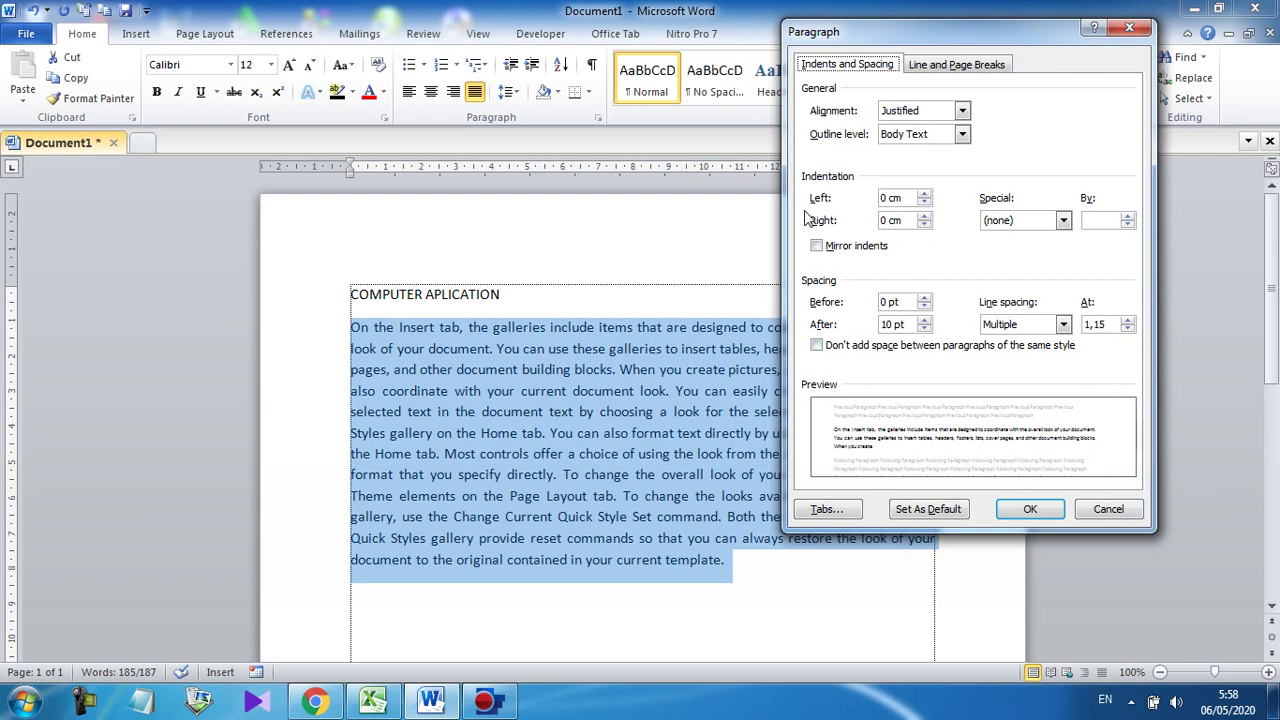
Raise the paragraph's left indent to 1,1 cm.
{"action": "left_click", "coordinate": [925, 196]}
{"action": "left_click", "coordinate": [925, 196]}
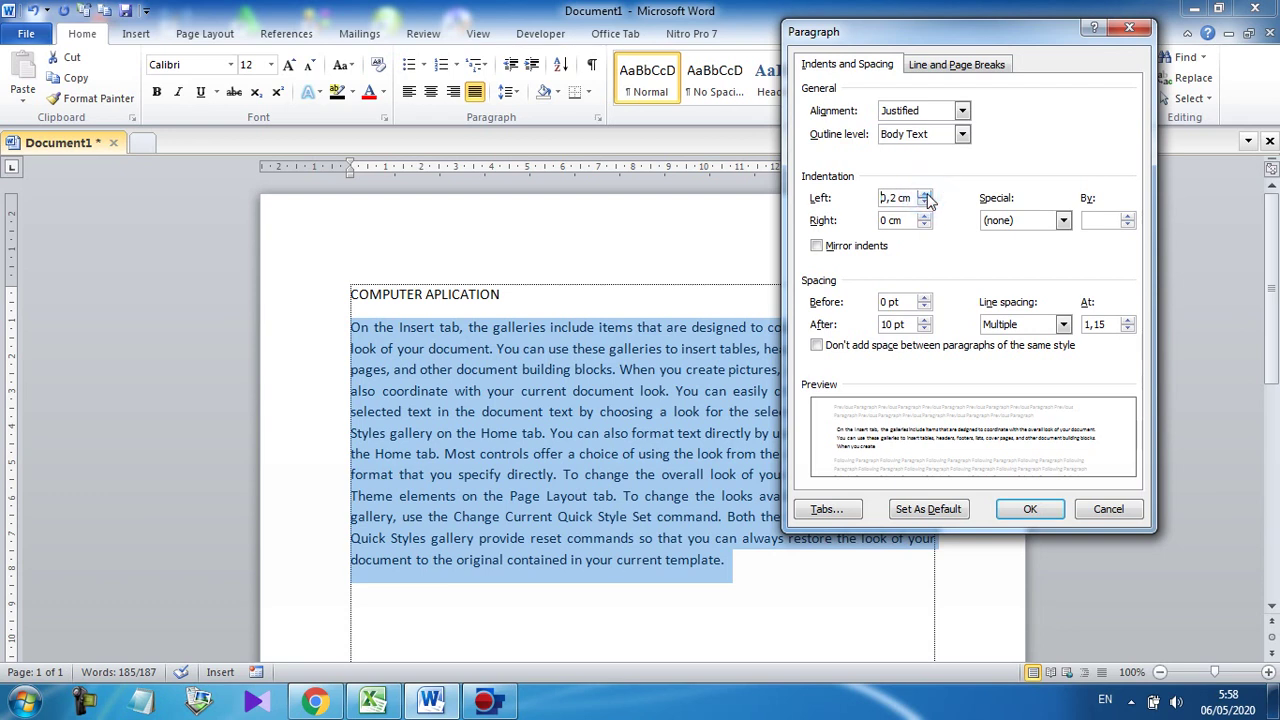
{"action": "left_click", "coordinate": [925, 196]}
{"action": "left_click", "coordinate": [925, 195]}
{"action": "left_click", "coordinate": [925, 195]}
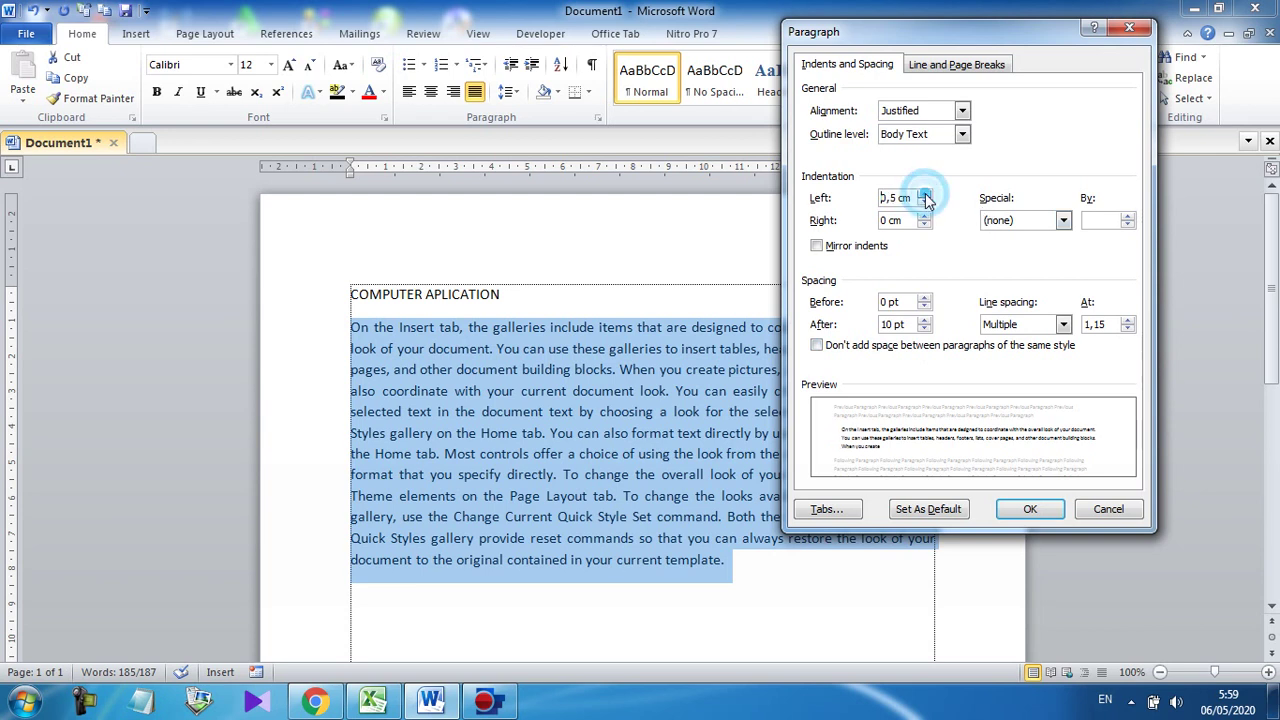
{"action": "left_click", "coordinate": [925, 195]}
{"action": "left_click", "coordinate": [925, 195]}
{"action": "left_click", "coordinate": [925, 195]}
{"action": "left_click", "coordinate": [925, 195]}
{"action": "left_click", "coordinate": [925, 195]}
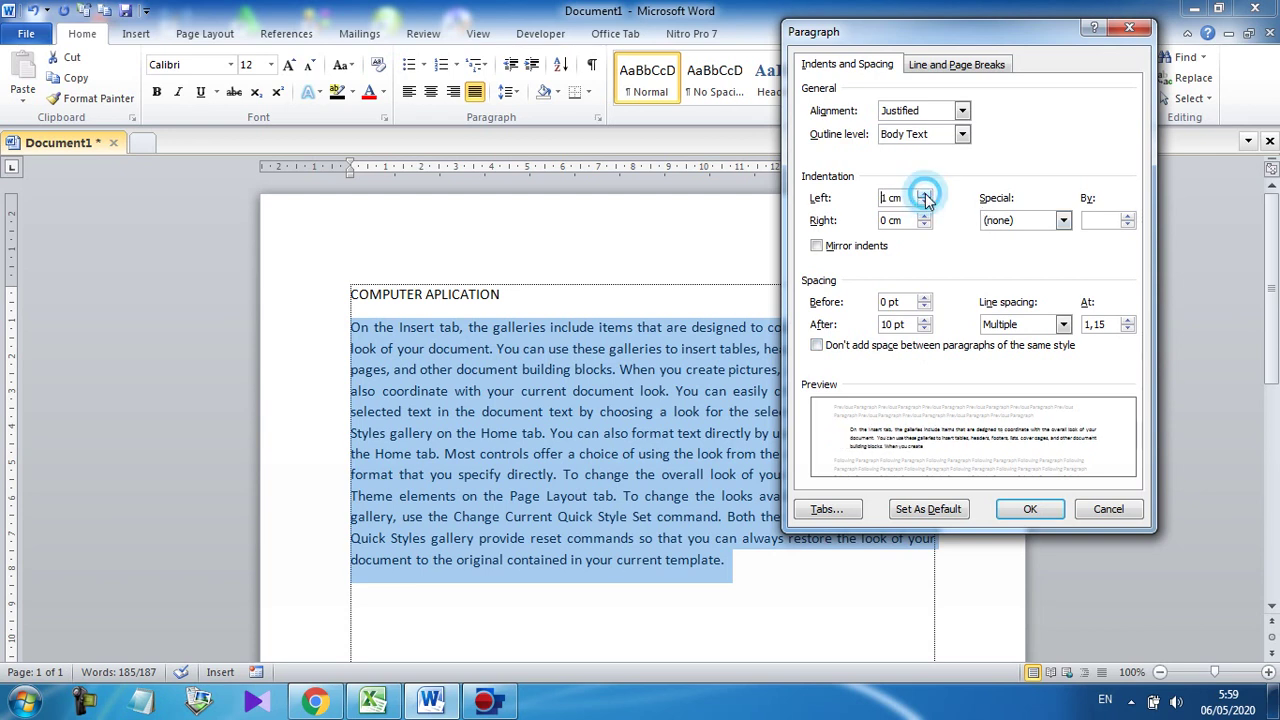
{"action": "left_click", "coordinate": [925, 195]}
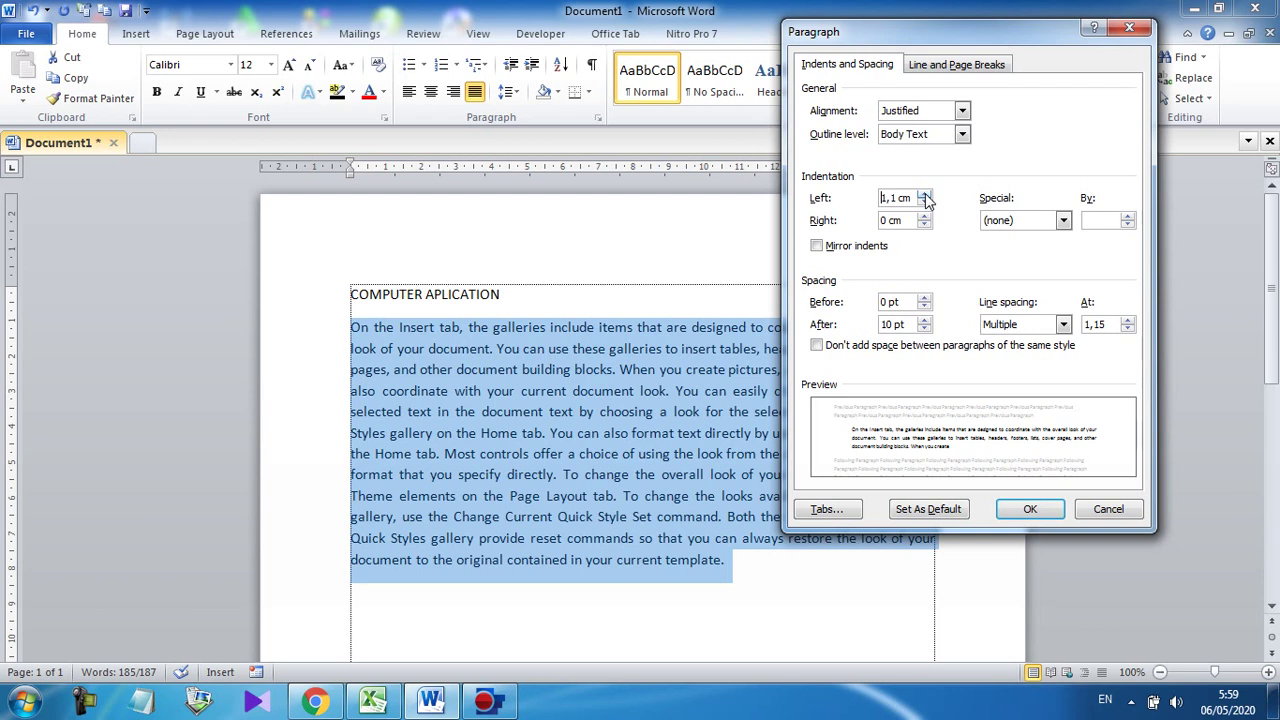
Reset the paragraph's left indent to 0 cm.
{"action": "left_click", "coordinate": [925, 197]}
{"action": "left_click", "coordinate": [925, 197]}
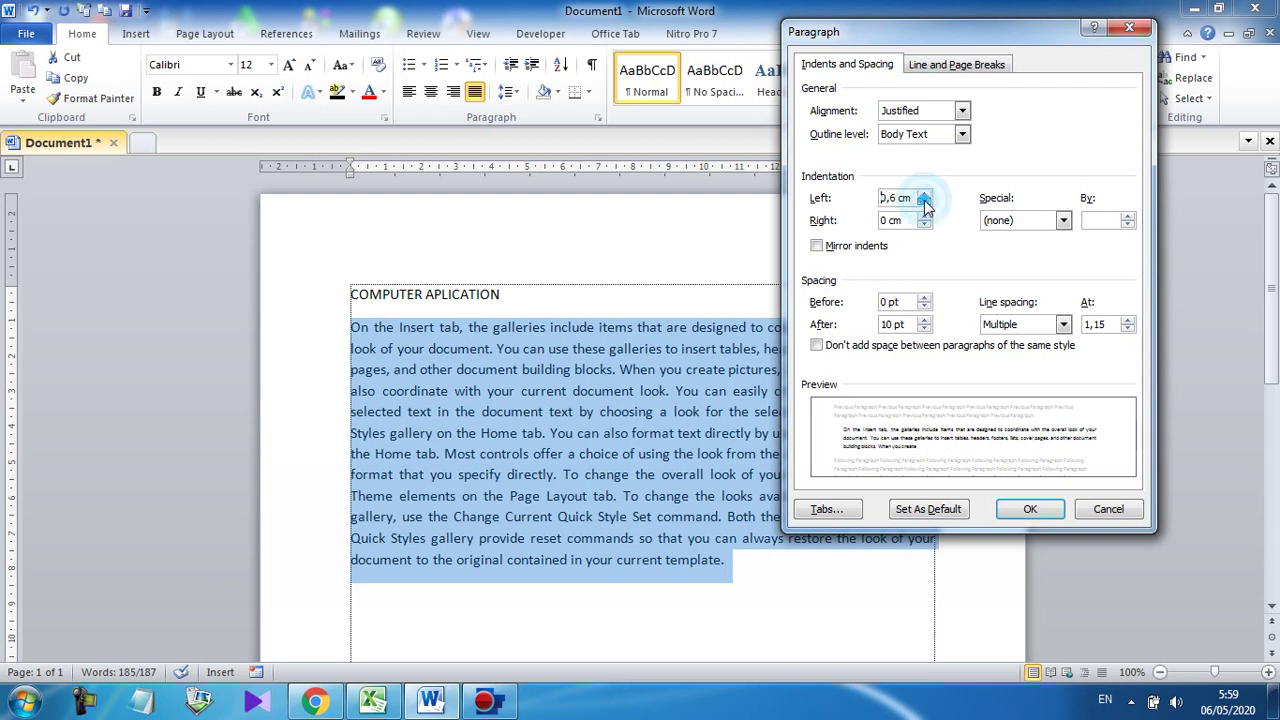
{"action": "left_click", "coordinate": [925, 197]}
{"action": "left_click", "coordinate": [925, 197]}
{"action": "left_click", "coordinate": [925, 197]}
{"action": "left_click", "coordinate": [925, 197]}
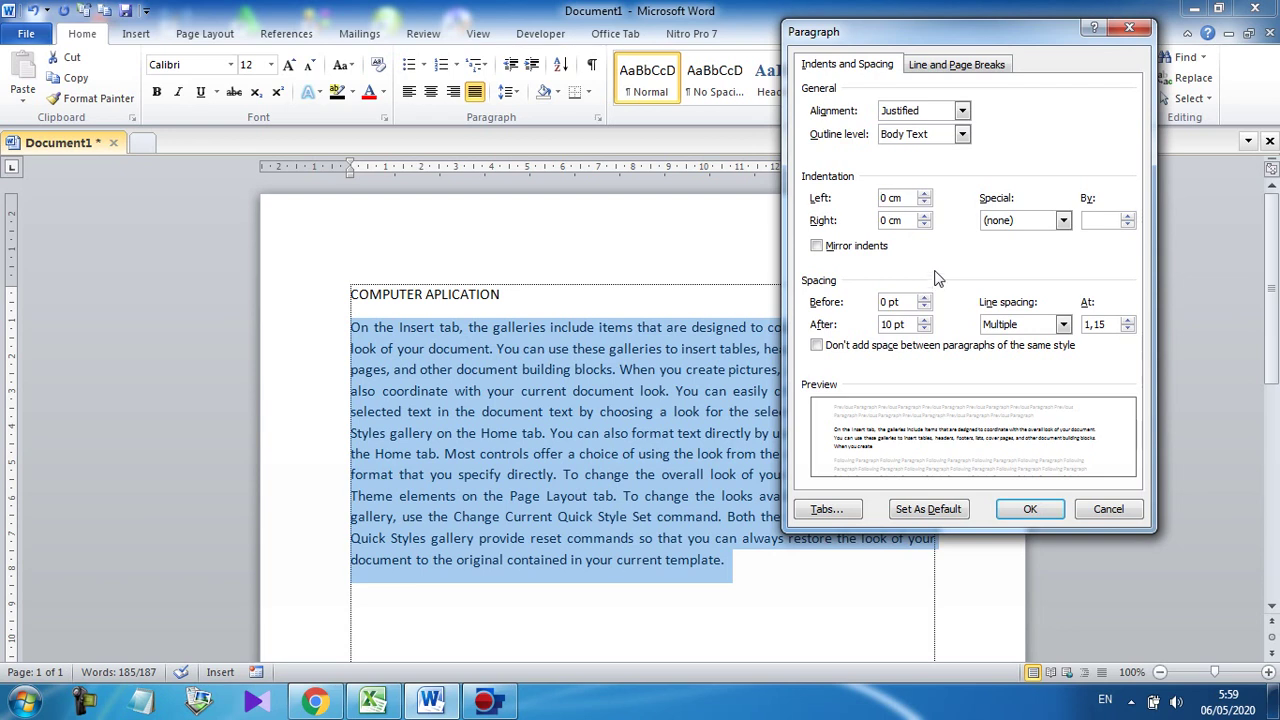
Raise the paragraph's right indent to 2 cm to preview its effect, and reset it to 0 cm.
{"action": "left_click", "coordinate": [924, 216]}
{"action": "left_click", "coordinate": [924, 216]}
{"action": "left_click", "coordinate": [924, 216]}
{"action": "left_click", "coordinate": [924, 216]}
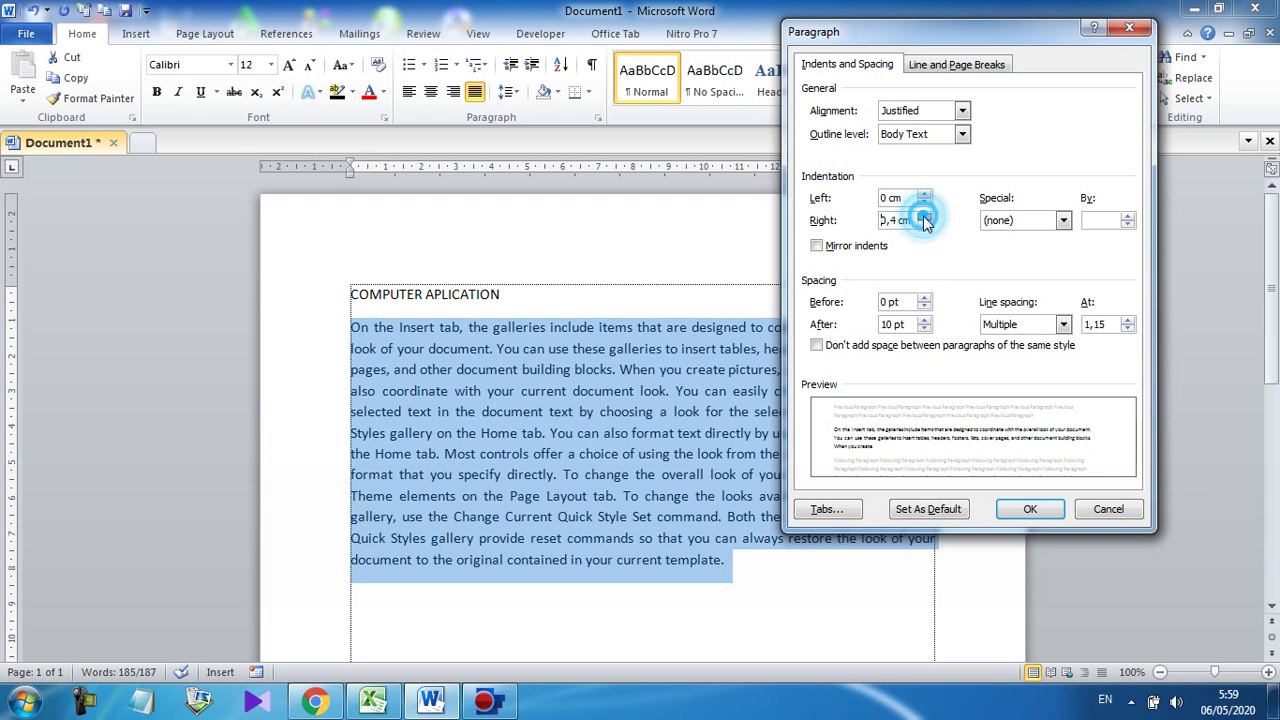
{"action": "left_click", "coordinate": [924, 216]}
{"action": "left_click", "coordinate": [924, 216]}
{"action": "left_click", "coordinate": [924, 216]}
{"action": "left_click", "coordinate": [924, 216]}
{"action": "left_click", "coordinate": [924, 216]}
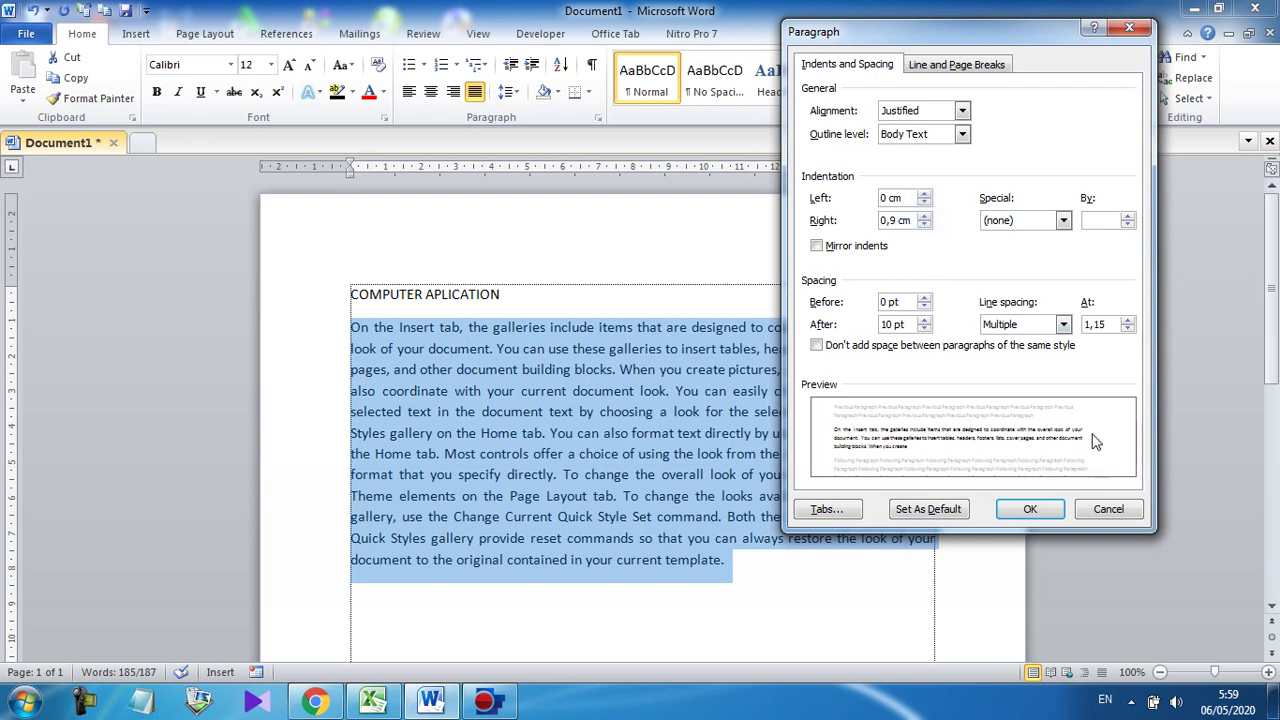
{"action": "left_click", "coordinate": [924, 217]}
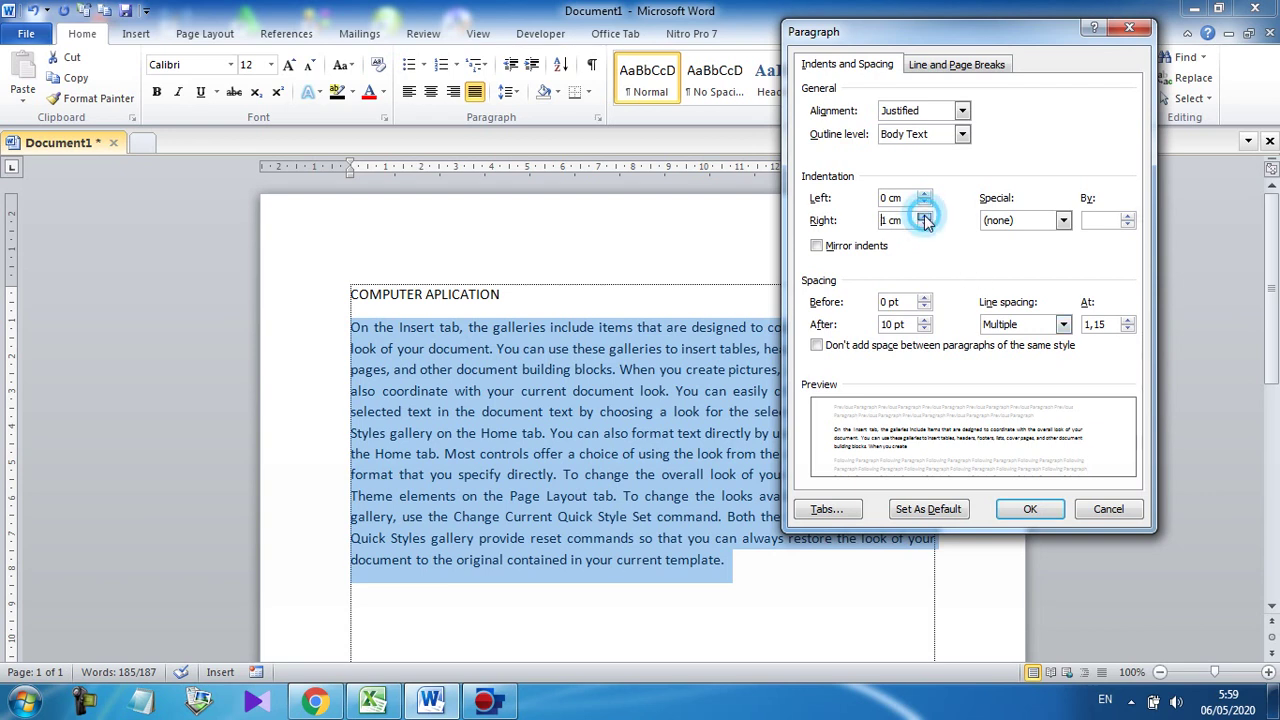
{"action": "left_click", "coordinate": [924, 216]}
{"action": "left_click", "coordinate": [924, 216]}
{"action": "left_click", "coordinate": [924, 216]}
{"action": "left_click", "coordinate": [924, 216]}
{"action": "left_click", "coordinate": [924, 216]}
{"action": "left_click", "coordinate": [924, 216]}
{"action": "left_click", "coordinate": [924, 216]}
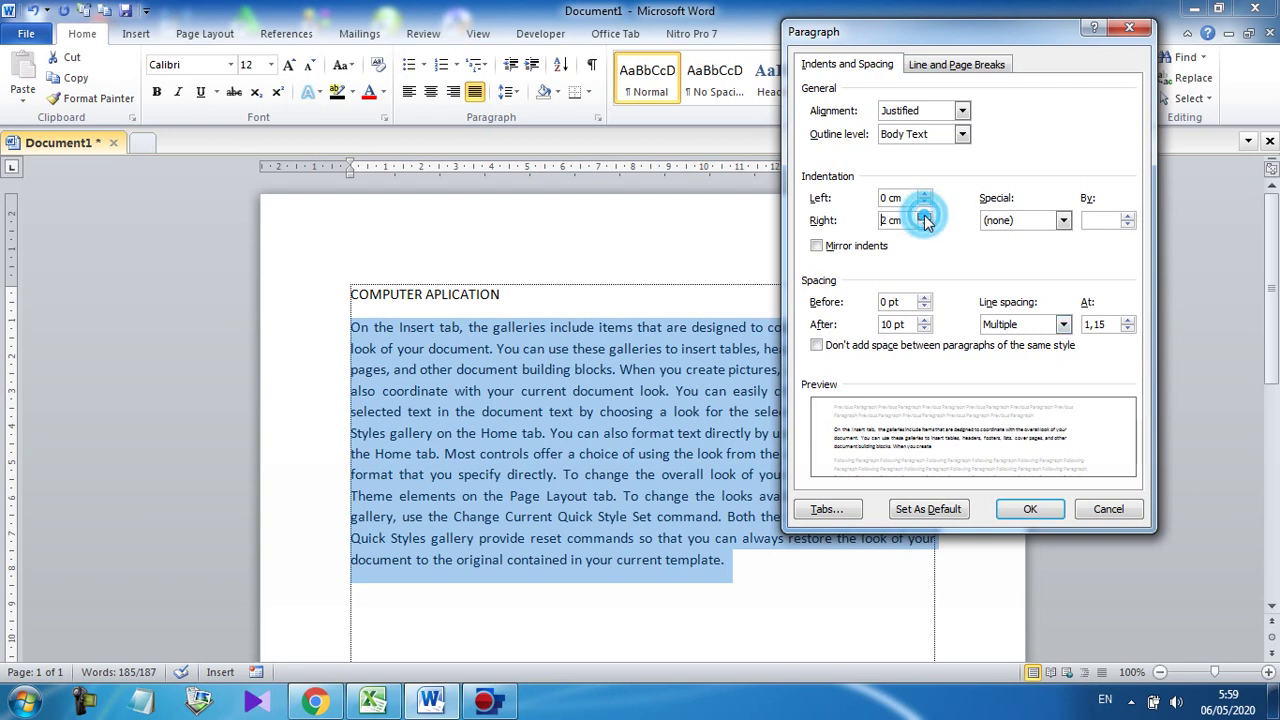
{"action": "left_click", "coordinate": [924, 216]}
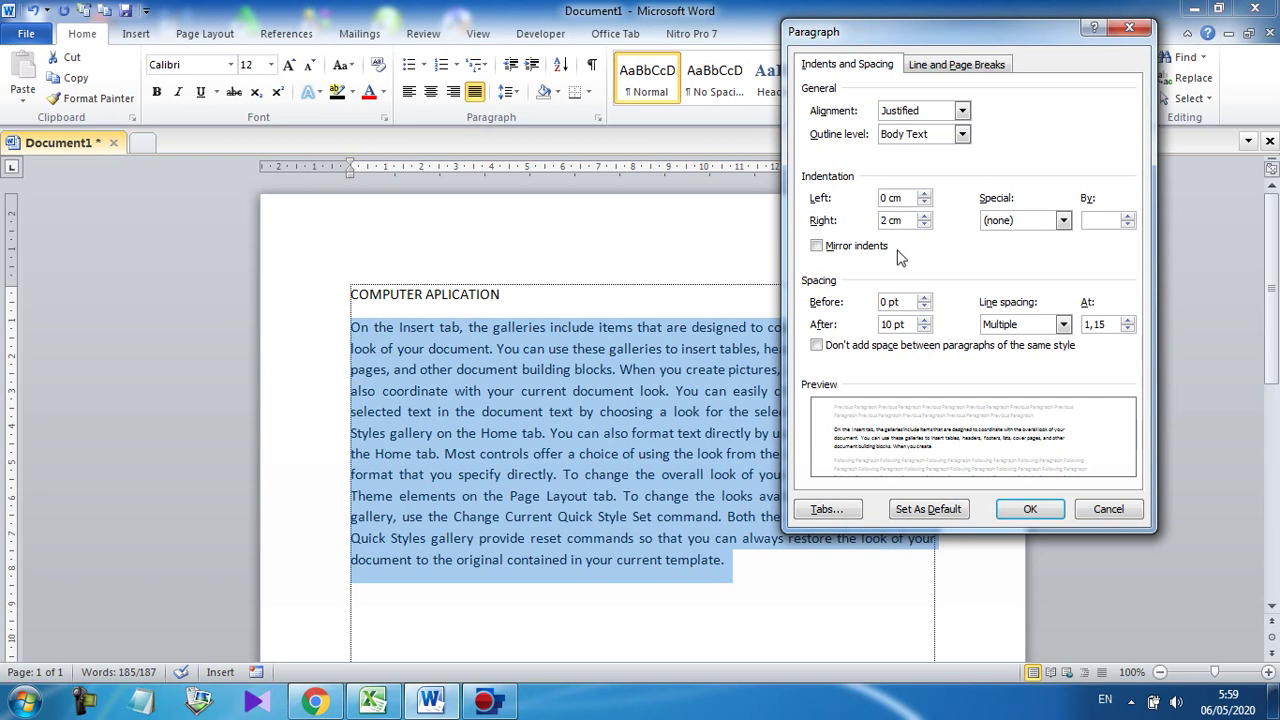
{"action": "key", "text": "Delete"}
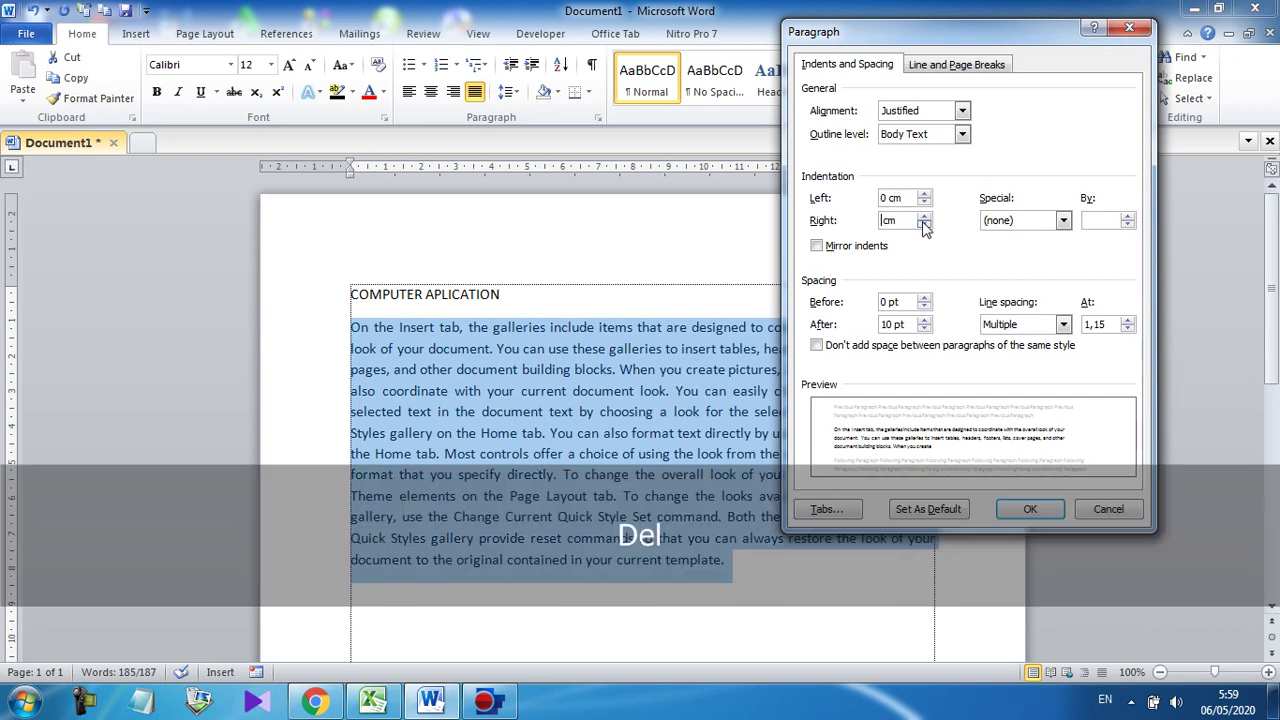
{"action": "type", "text": "0"}
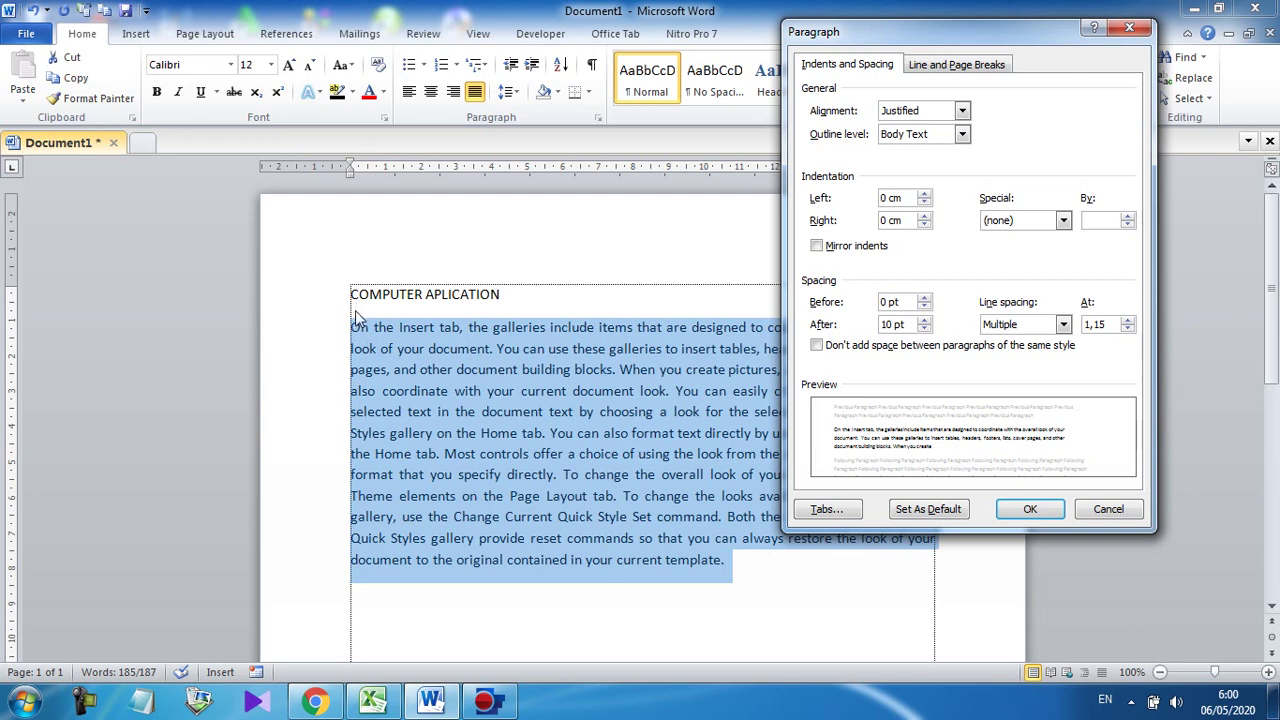
Raise the spacing before the paragraph to 24 pt to preview it, and bring it back to 0 pt.
{"action": "left_click", "coordinate": [925, 298]}
{"action": "left_click", "coordinate": [925, 298]}
{"action": "left_click", "coordinate": [925, 298]}
{"action": "left_click", "coordinate": [925, 298]}
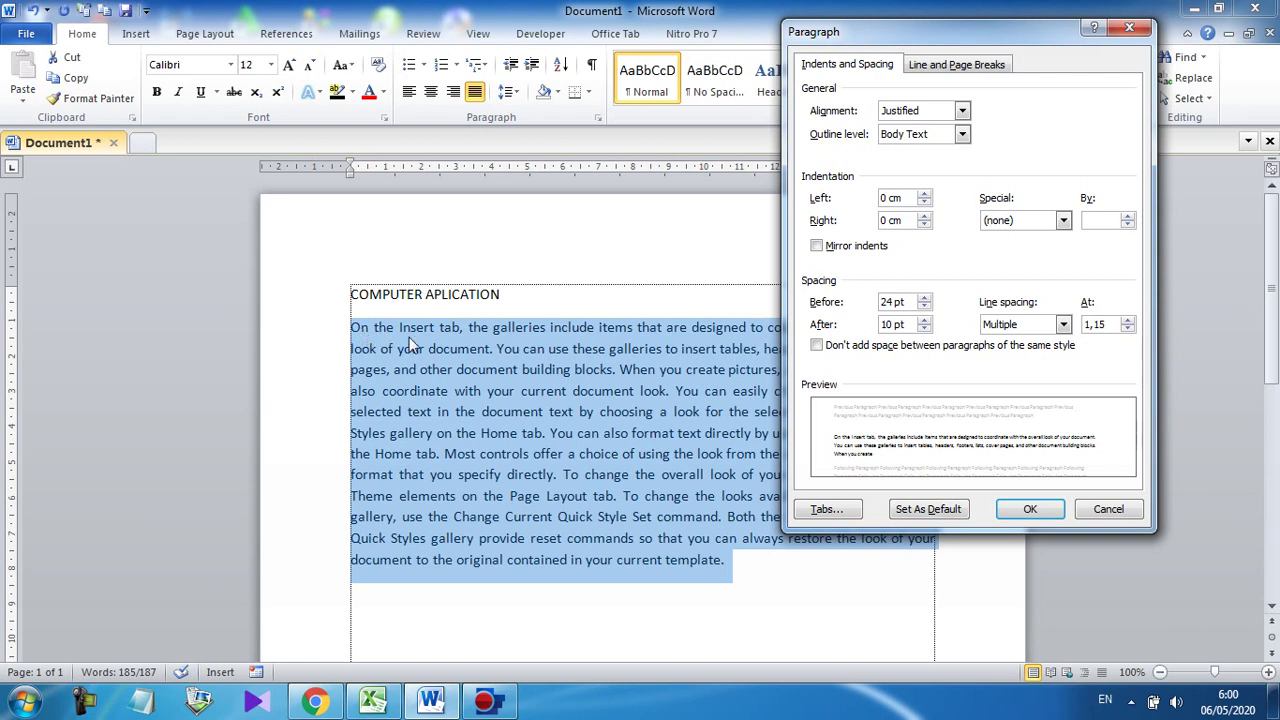
{"action": "left_click", "coordinate": [924, 307]}
{"action": "left_click", "coordinate": [924, 307]}
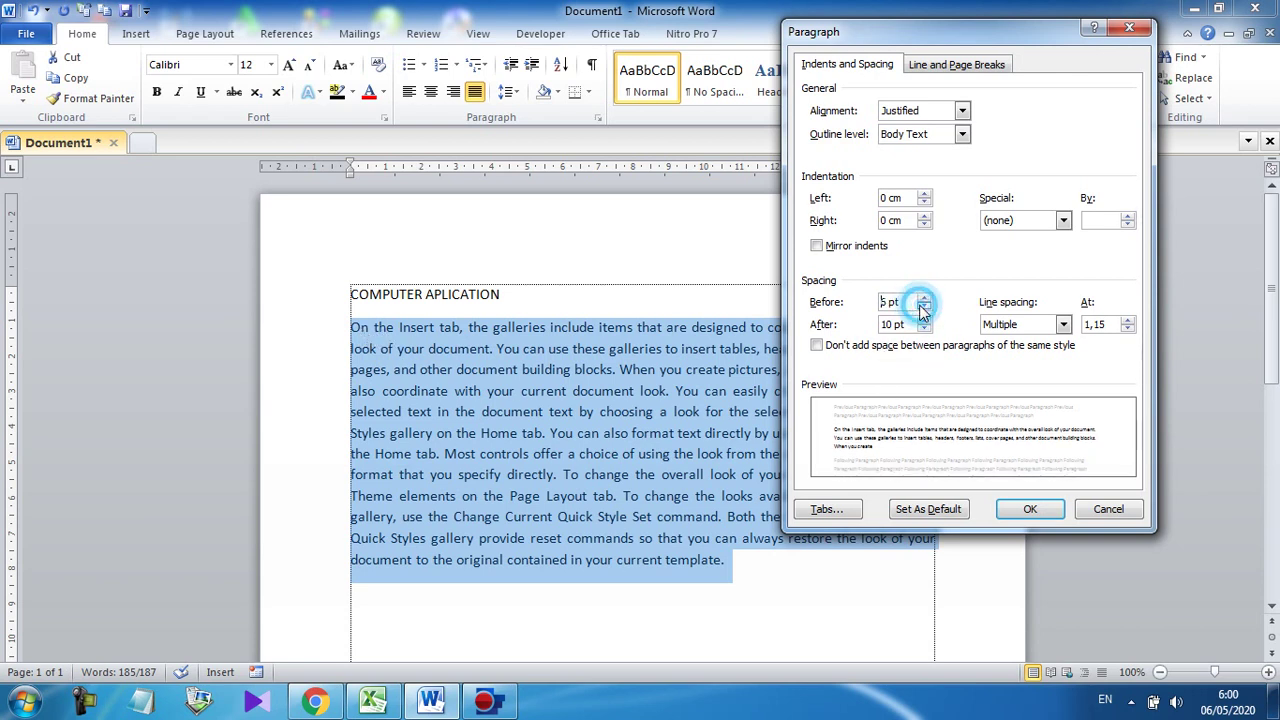
{"action": "left_click", "coordinate": [924, 307]}
{"action": "left_click", "coordinate": [924, 307]}
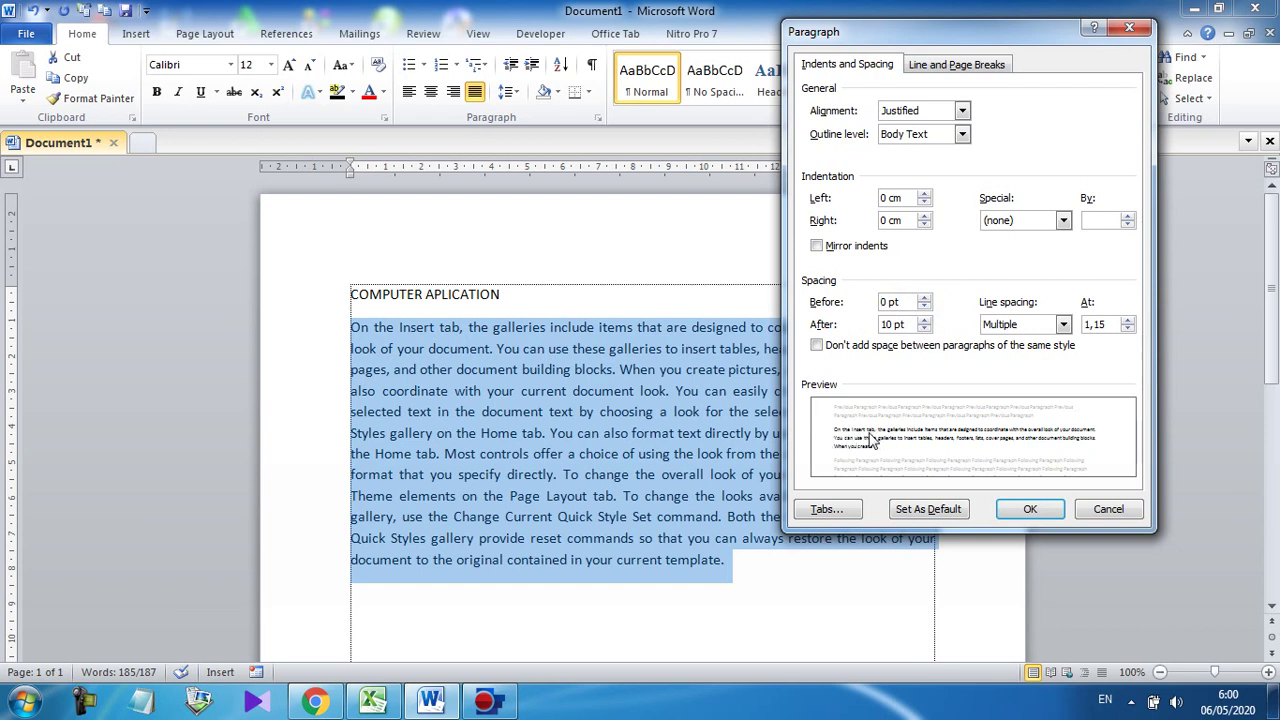
Set the spacing before the paragraph to 6 pt.
{"action": "left_click", "coordinate": [925, 300]}
{"action": "left_click", "coordinate": [925, 300]}
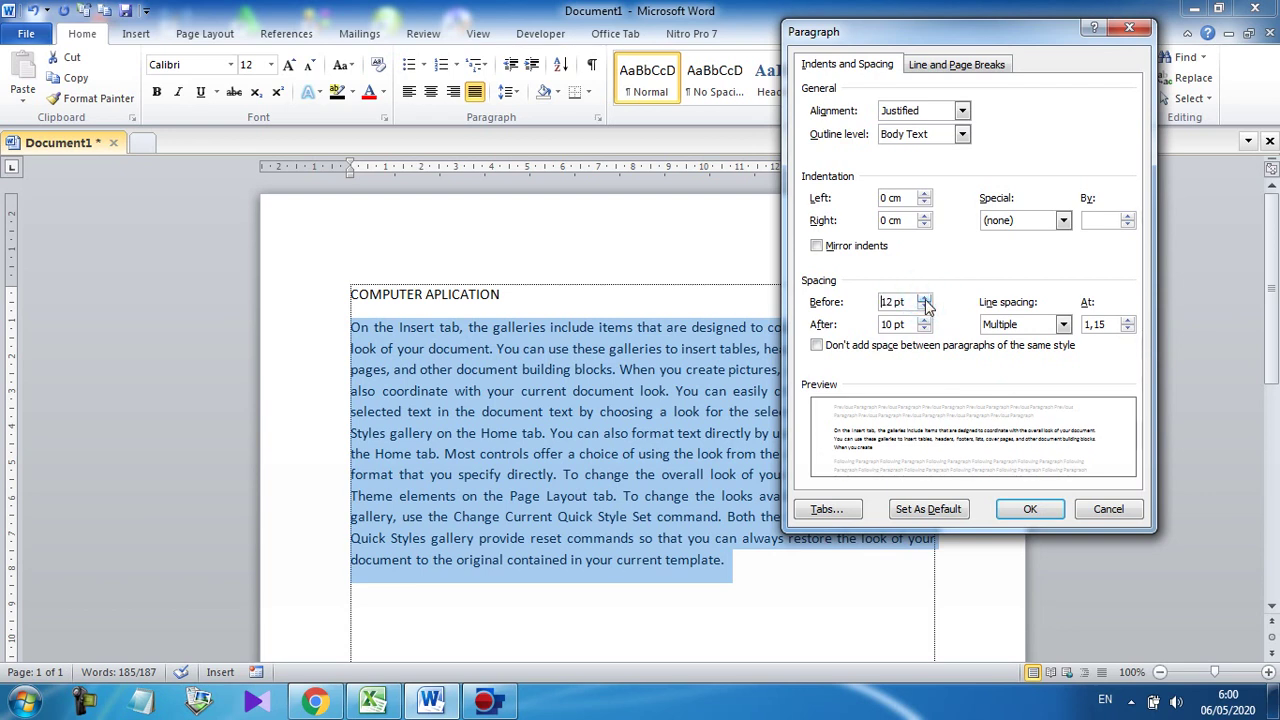
{"action": "left_click", "coordinate": [925, 306]}
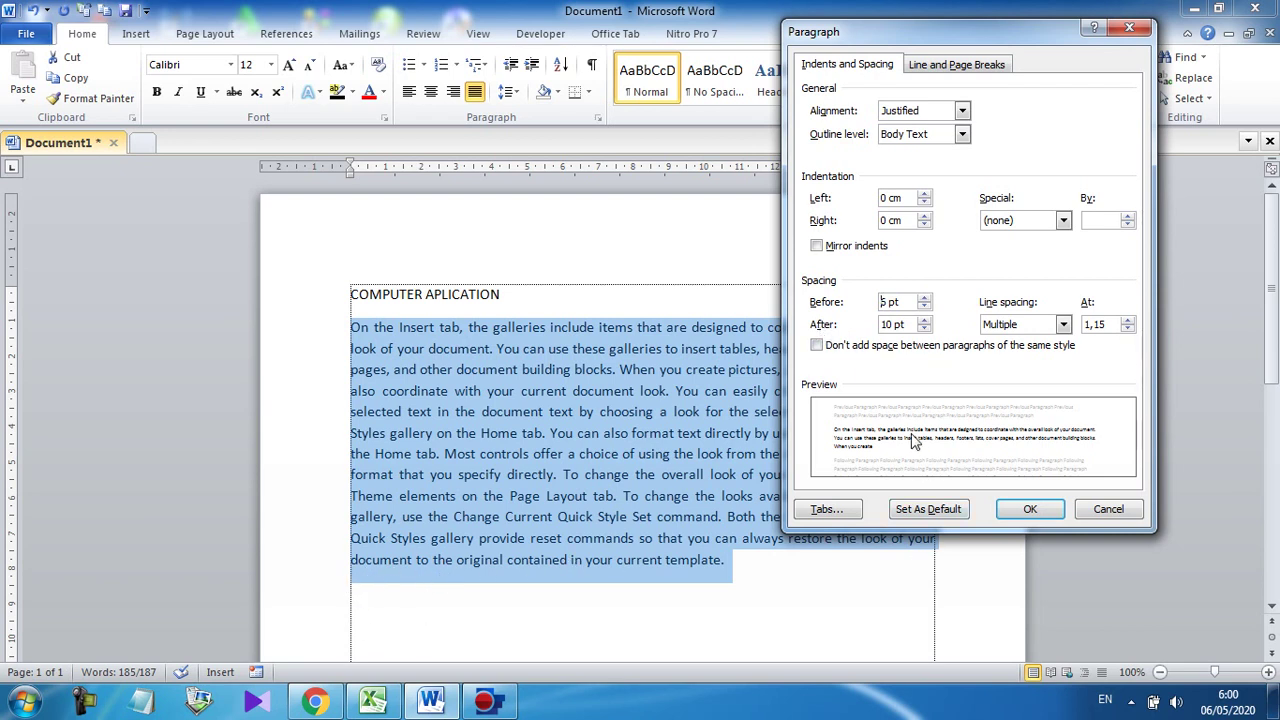
Try 0 pt spacing after the paragraph and set it to 12 pt.
{"action": "left_click", "coordinate": [925, 330]}
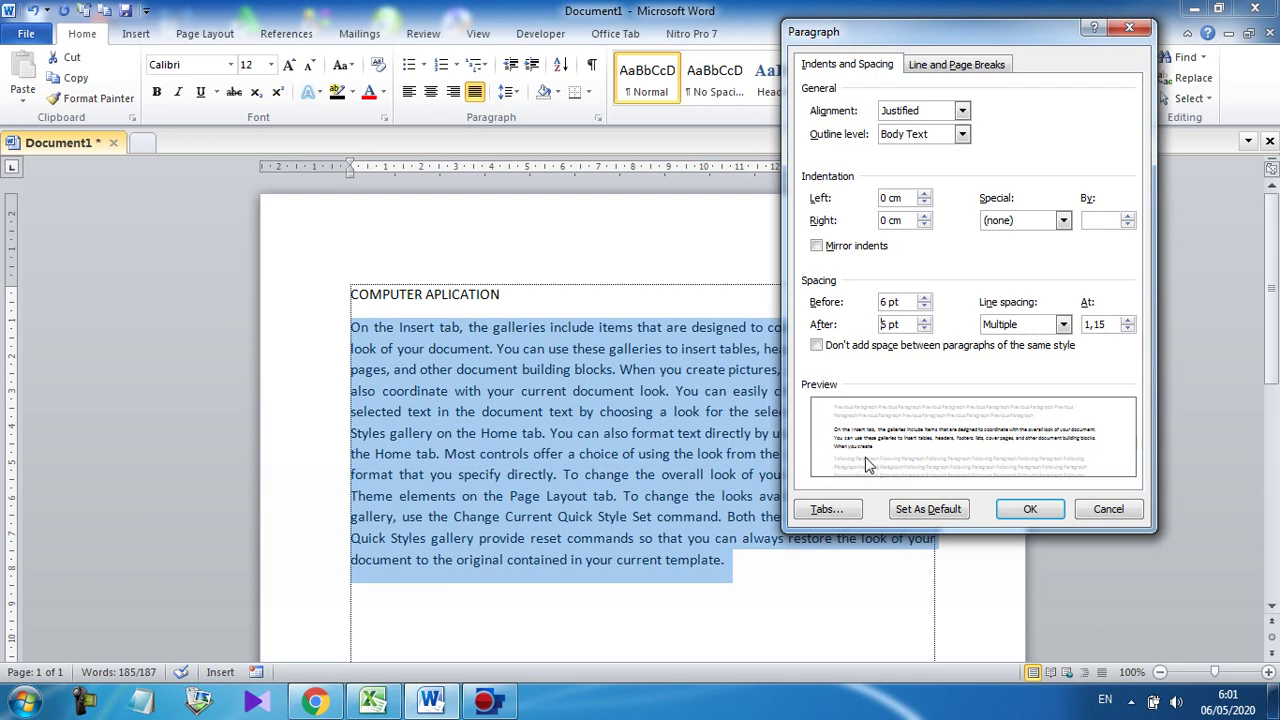
{"action": "left_click", "coordinate": [925, 329]}
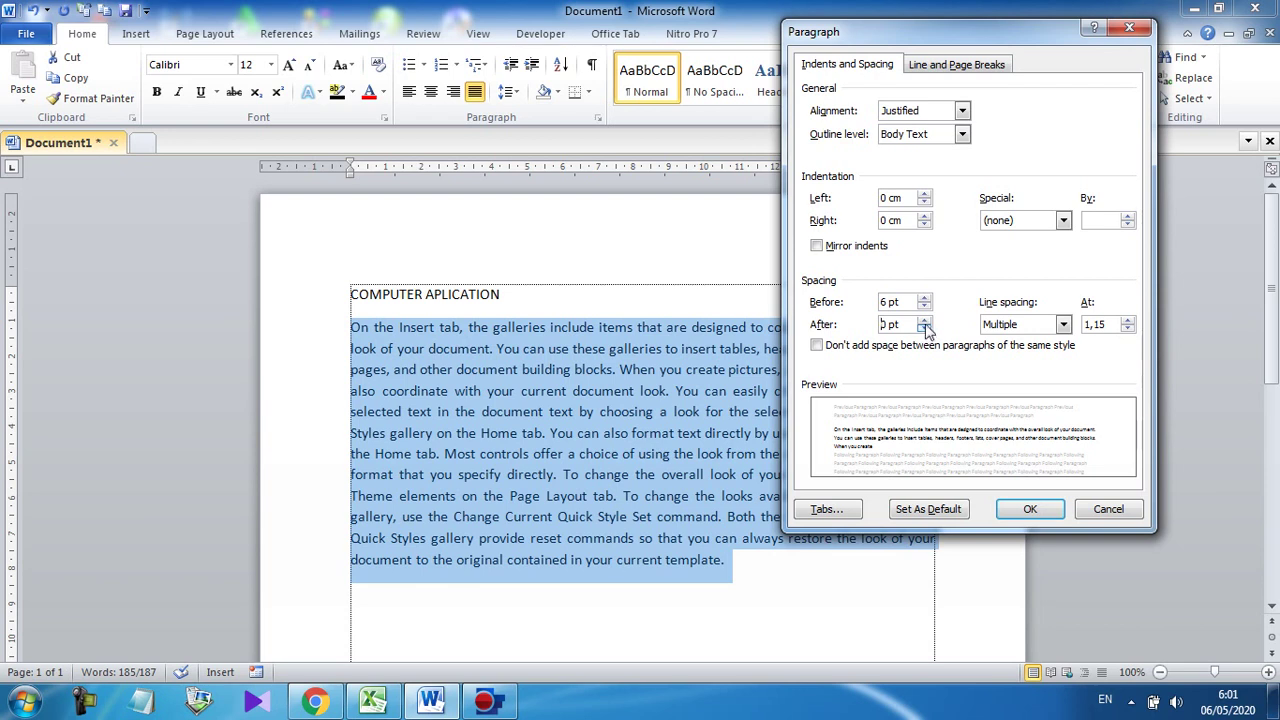
{"action": "left_click", "coordinate": [924, 320]}
{"action": "left_click", "coordinate": [923, 319]}
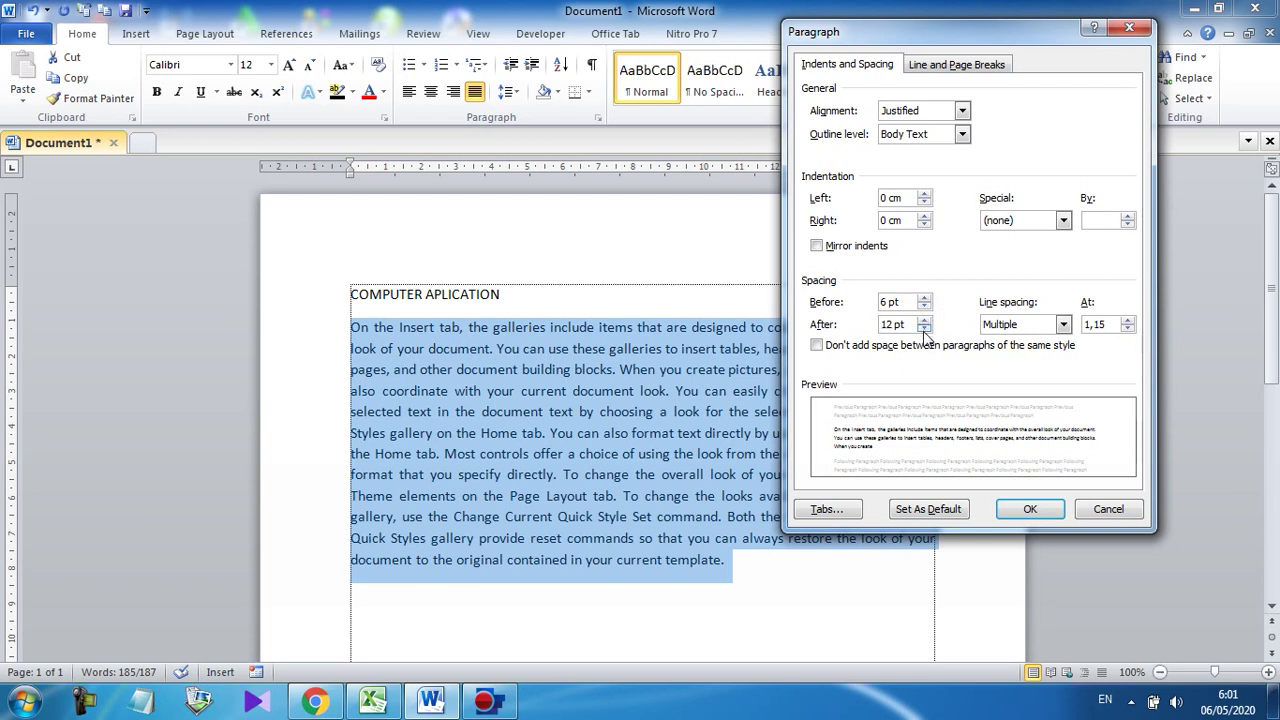
Reset both the spacing before and the spacing after the body paragraph to 0 pt.
{"action": "left_click", "coordinate": [926, 330]}
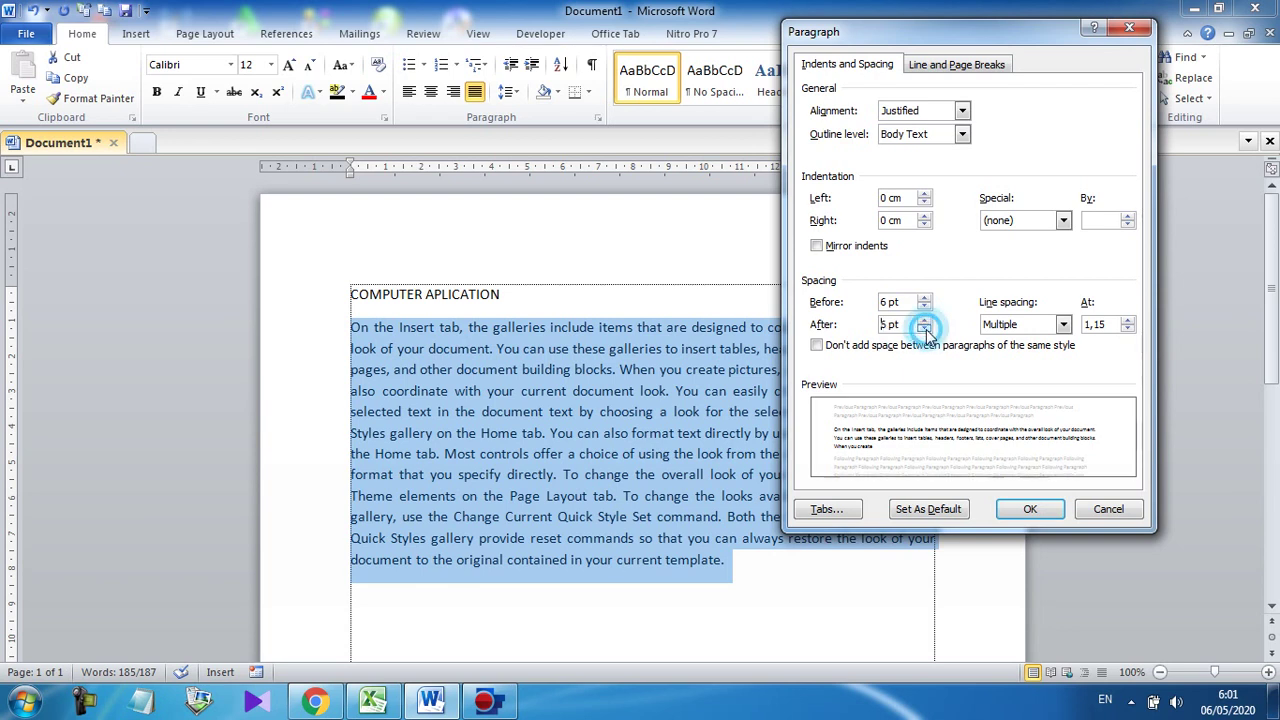
{"action": "left_click", "coordinate": [926, 330]}
{"action": "left_click", "coordinate": [926, 307]}
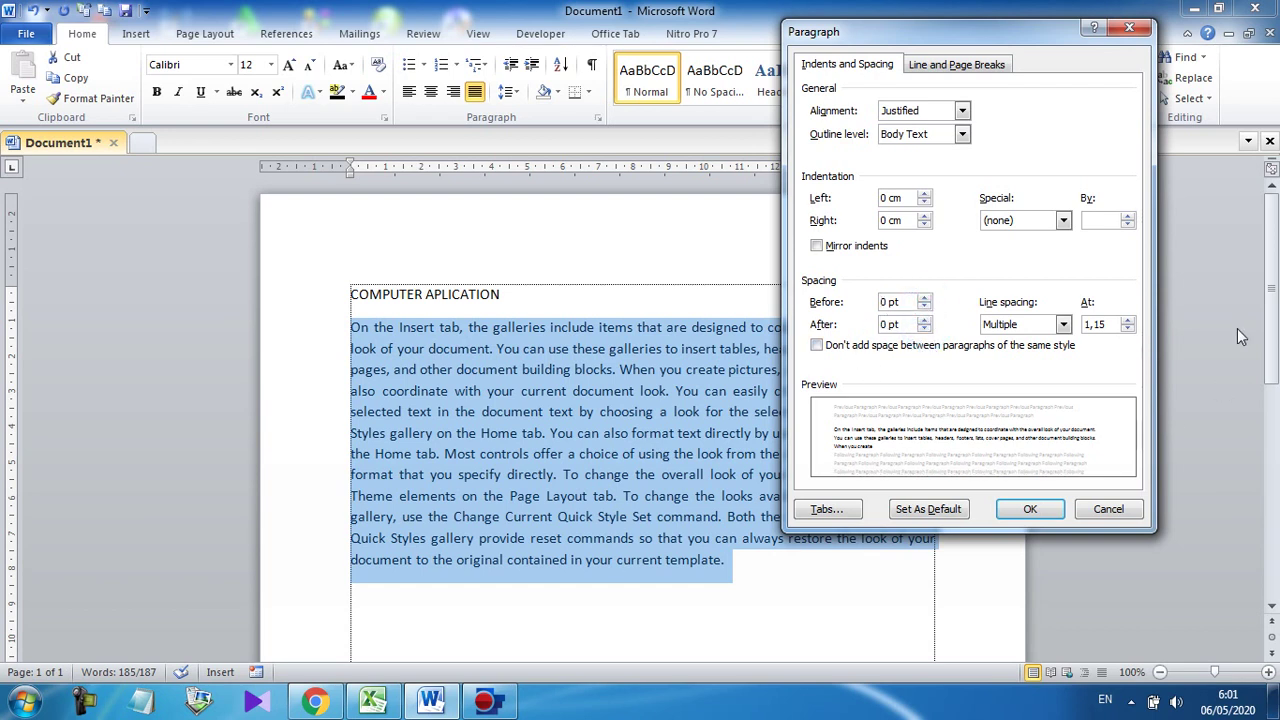
Preview the Single, 1,5 lines and Double line spacing options for the body paragraph in turn.
{"action": "left_click", "coordinate": [1063, 325]}
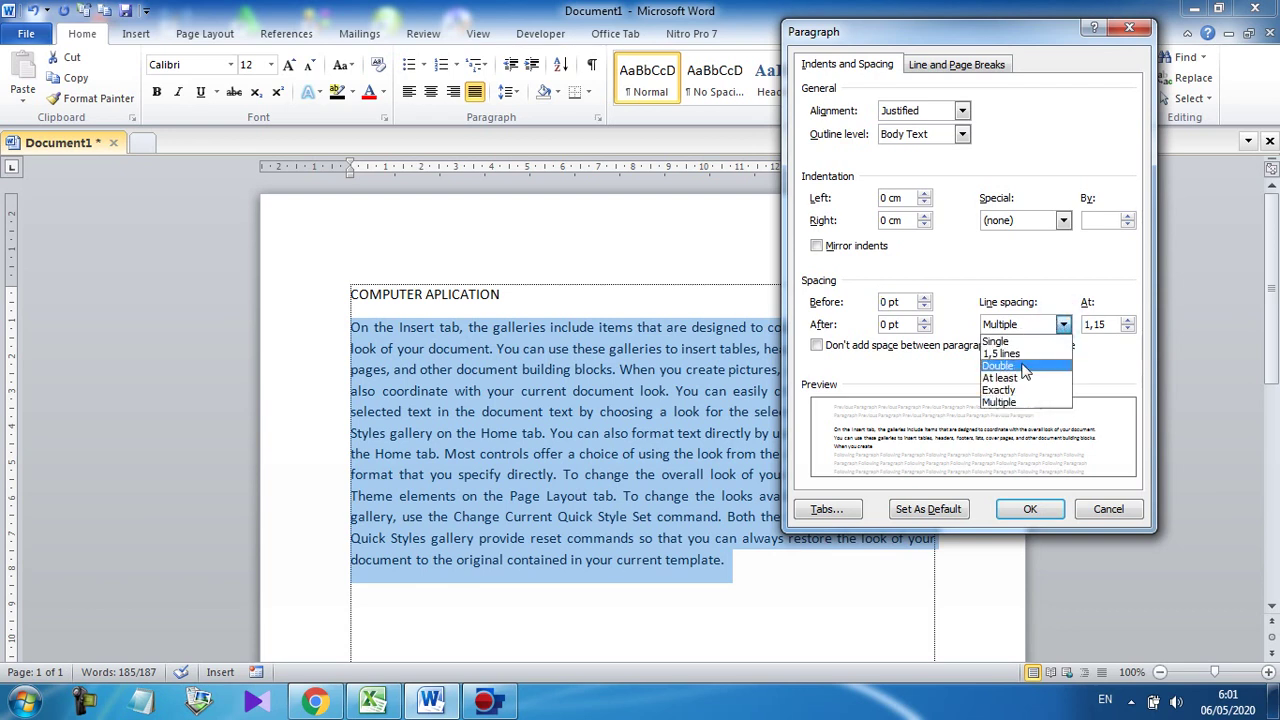
{"action": "left_click", "coordinate": [996, 341]}
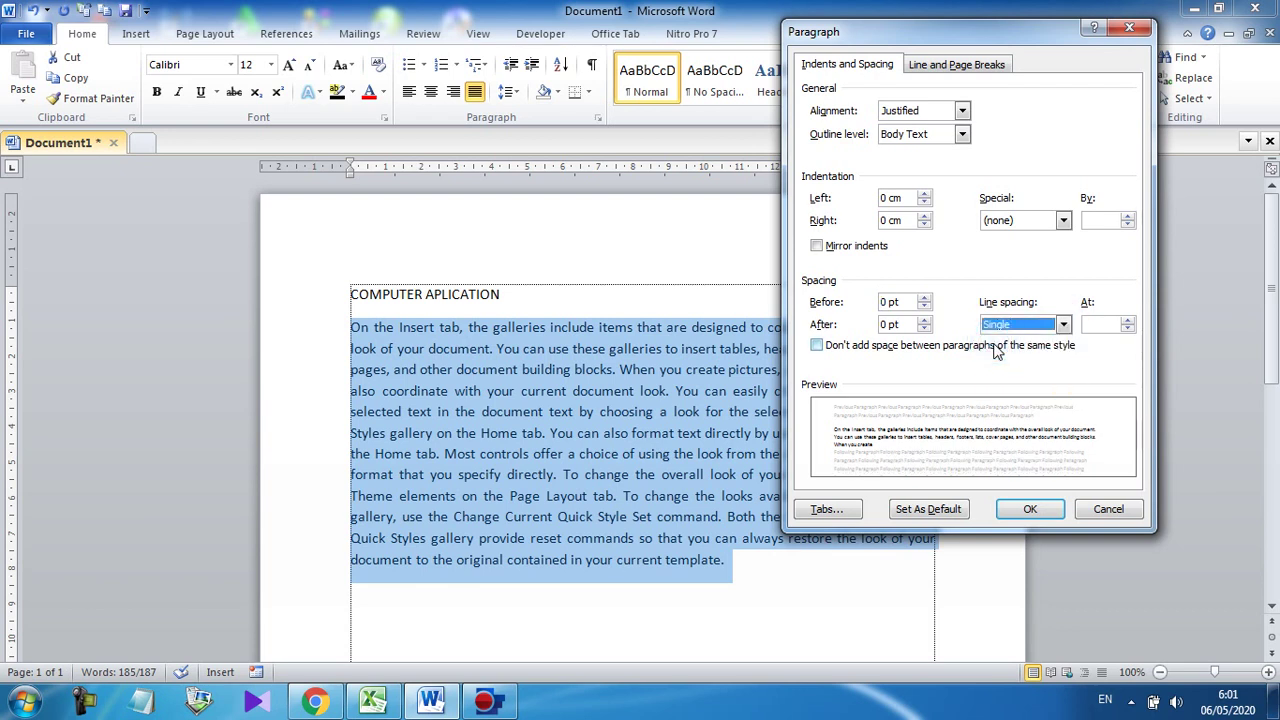
{"action": "left_click", "coordinate": [1064, 324]}
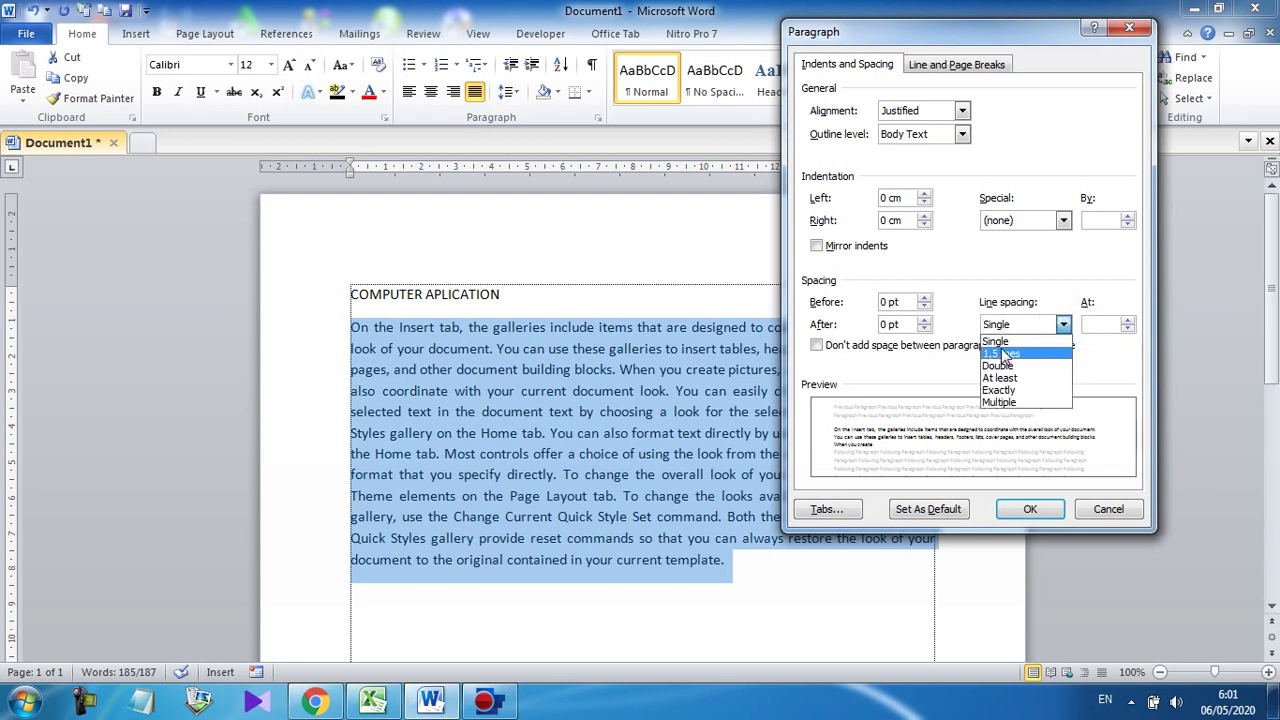
{"action": "left_click", "coordinate": [1002, 354]}
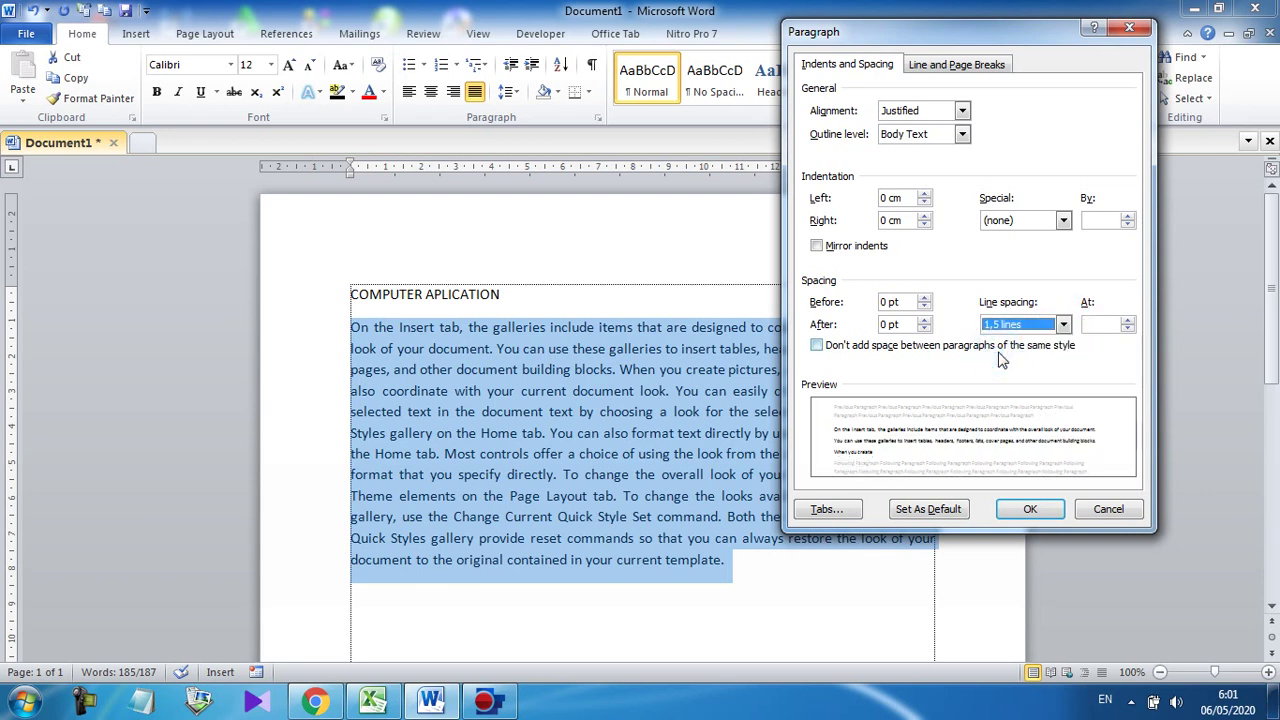
{"action": "left_click", "coordinate": [1064, 324]}
{"action": "left_click", "coordinate": [1008, 369]}
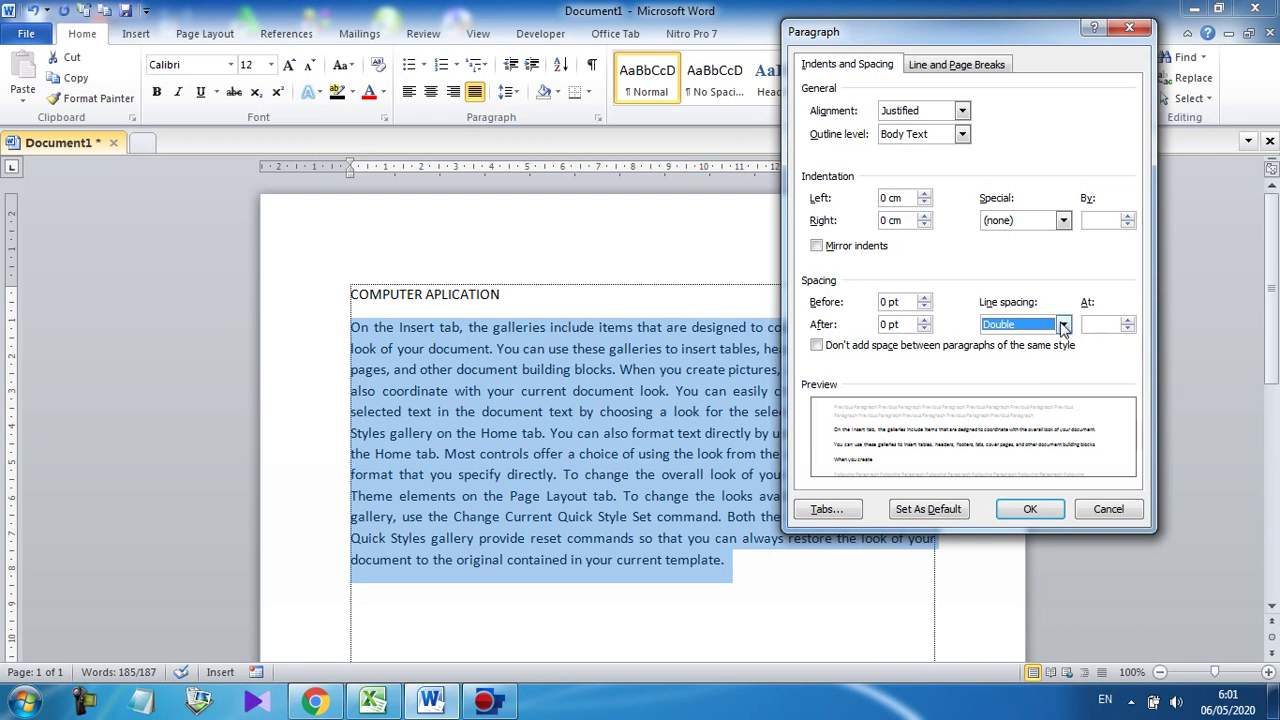
Set the body paragraph's line spacing to Single and apply the paragraph settings.
{"action": "left_click", "coordinate": [1064, 326]}
{"action": "left_click", "coordinate": [995, 342]}
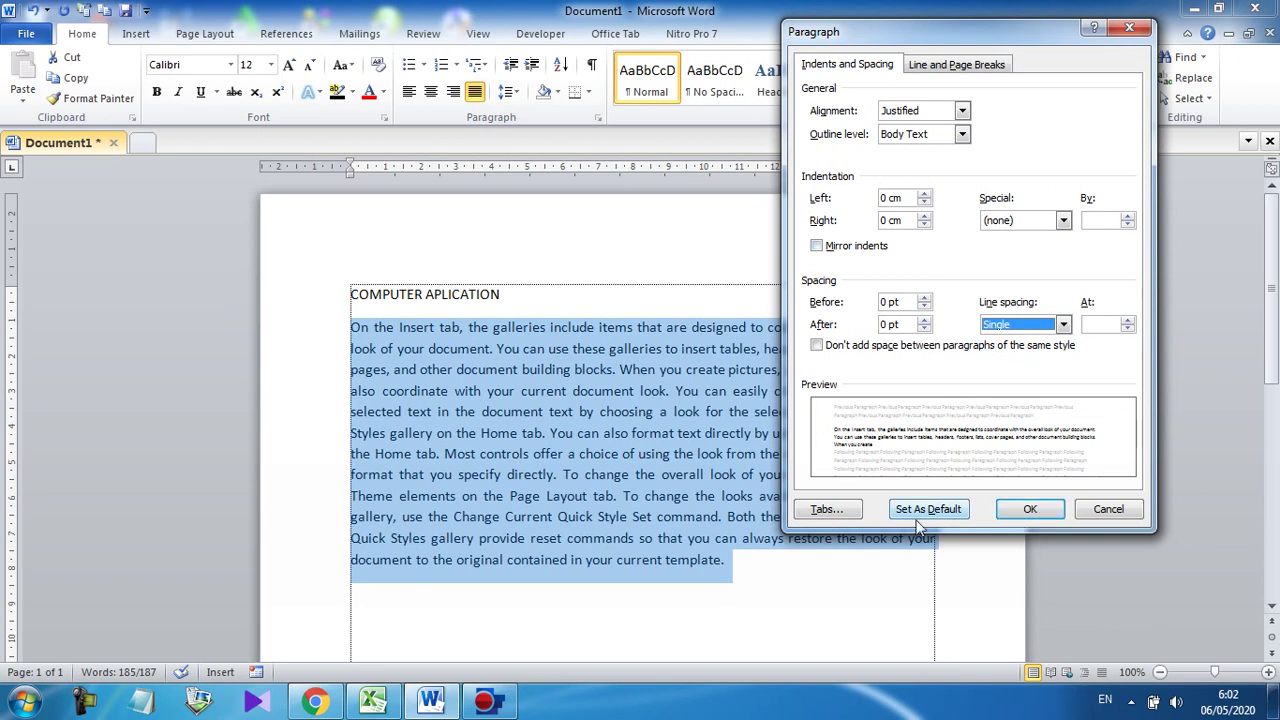
{"action": "left_click", "coordinate": [1032, 505]}
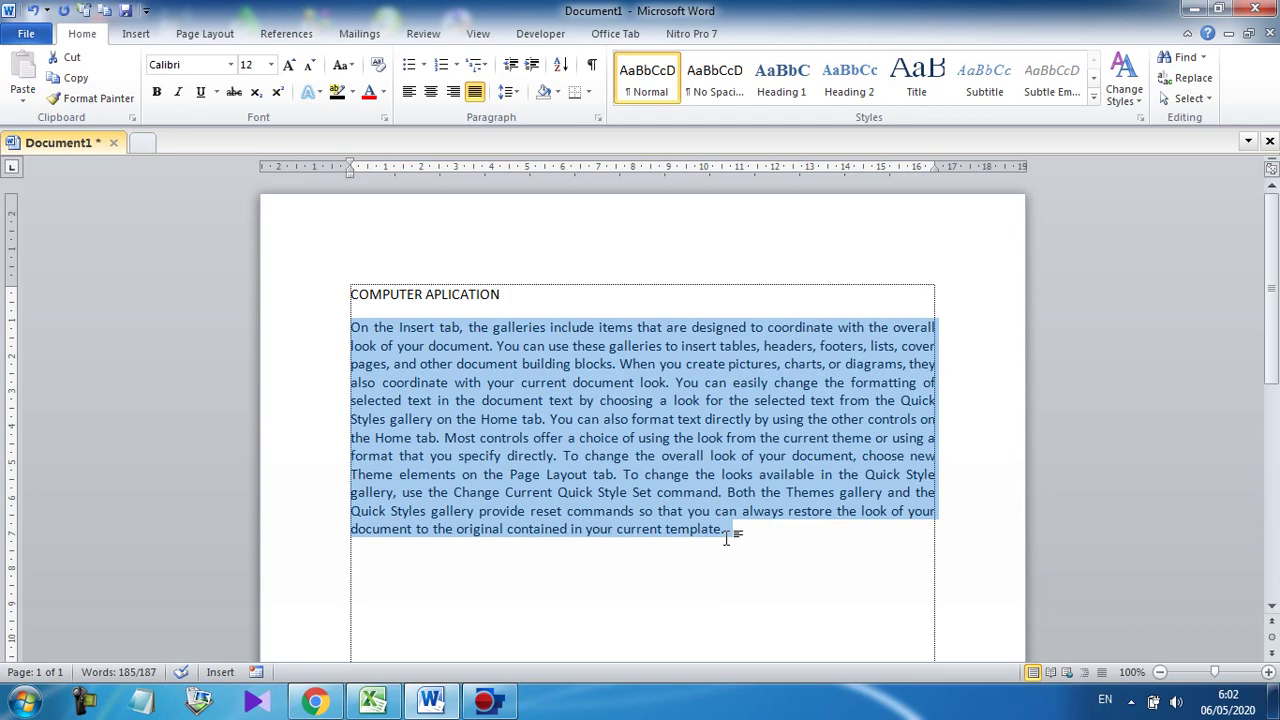
Try double and 1.5 line spacing on the selected body paragraph, returning to single spacing after each.
{"action": "key", "text": "ctrl"}
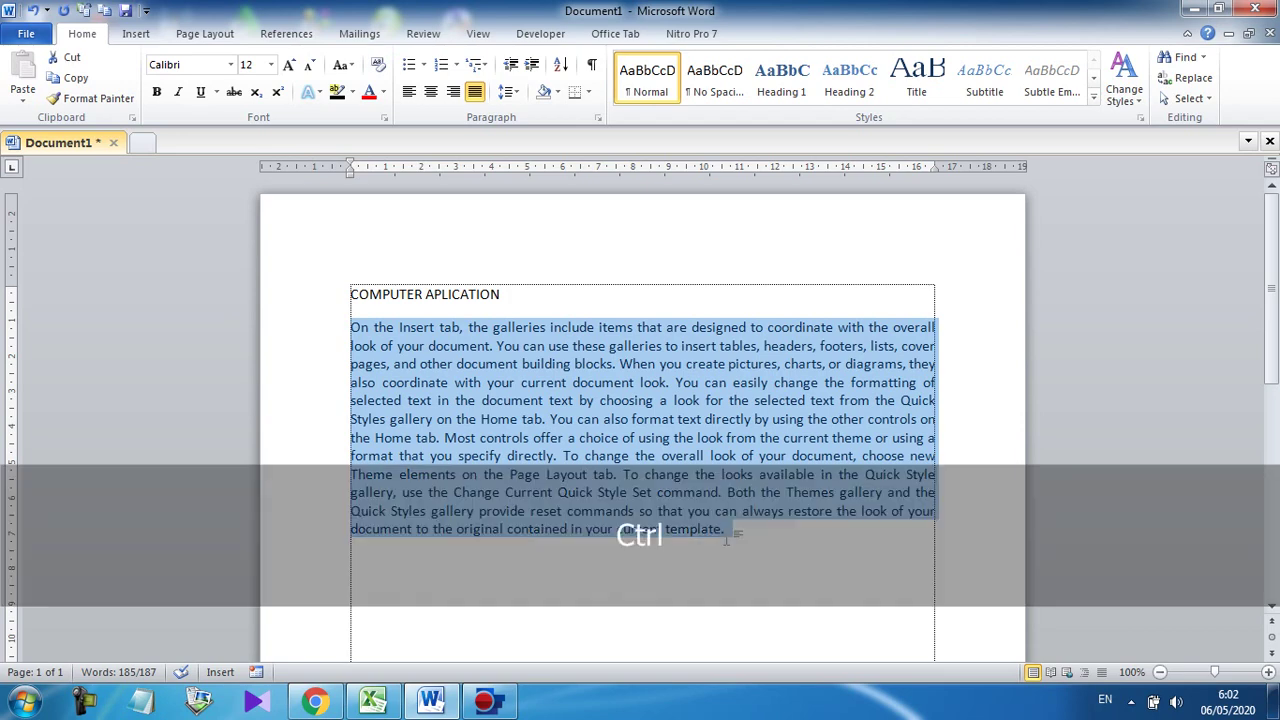
{"action": "key", "text": "ctrl+2"}
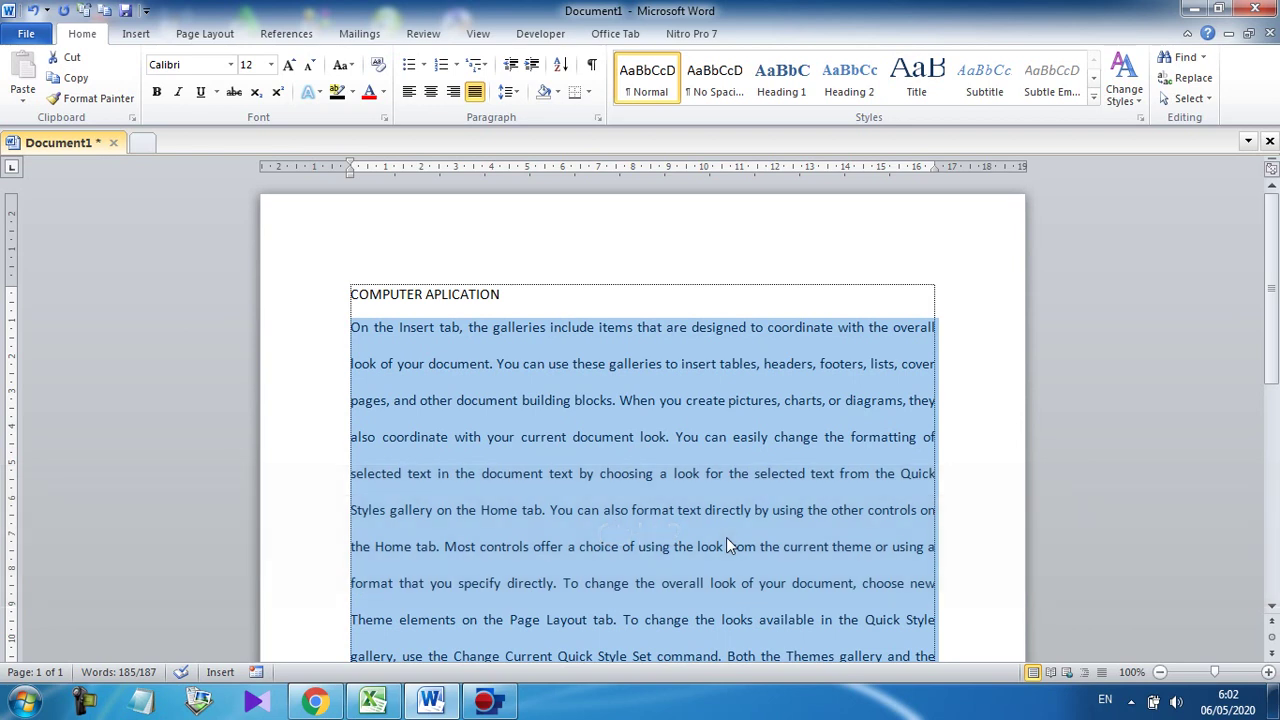
{"action": "key", "text": "ctrl"}
{"action": "key", "text": "ctrl+1"}
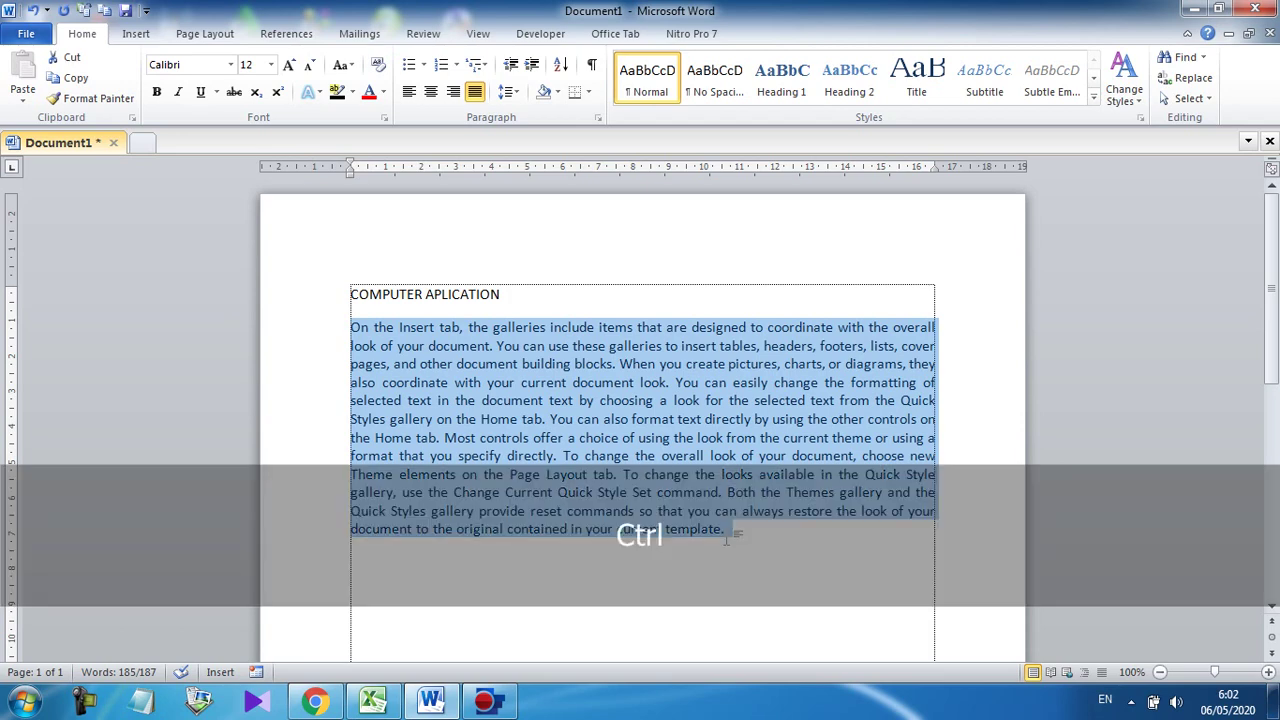
{"action": "key", "text": "ctrl+5"}
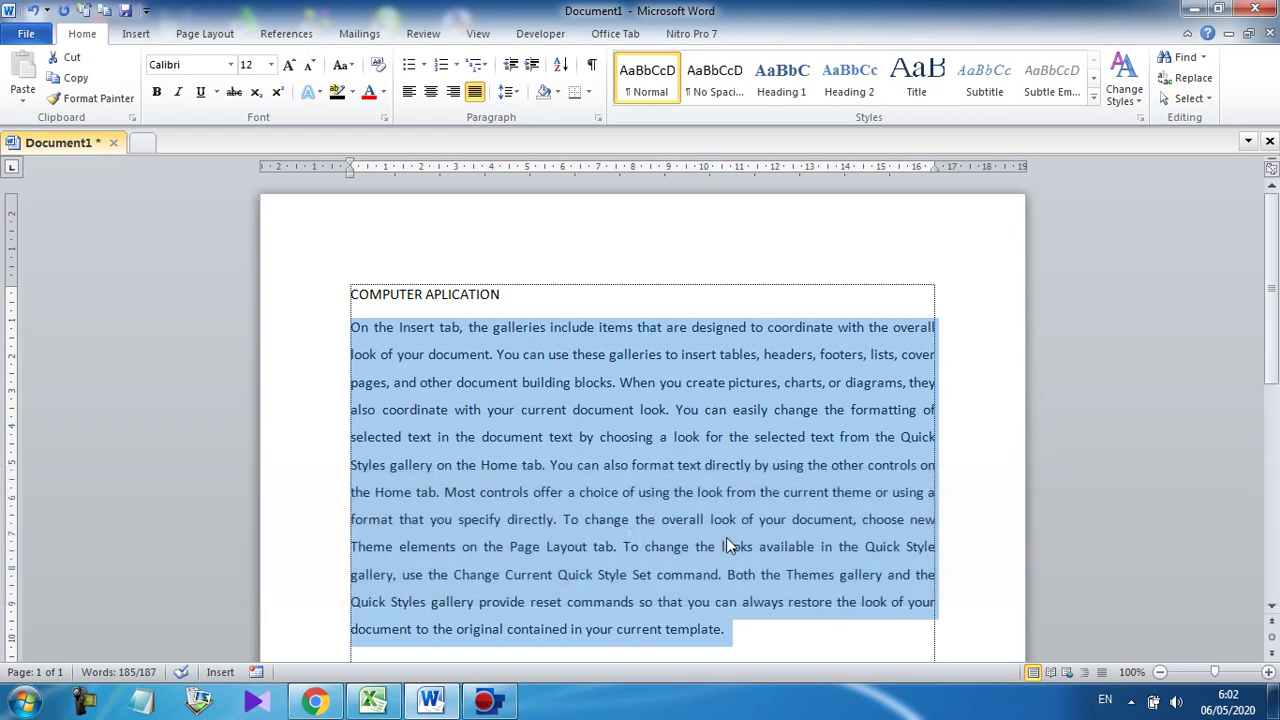
{"action": "key", "text": "ctrl+1"}
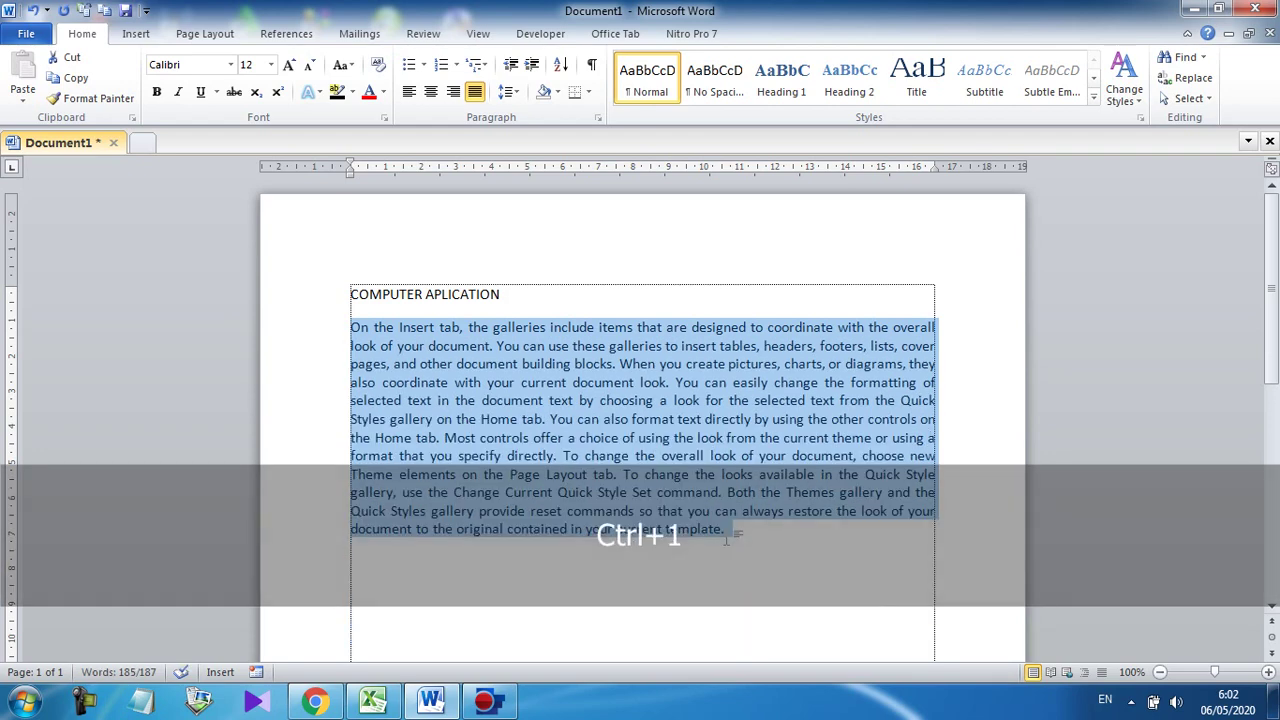
Cycle the body paragraph through double, 1.5 and single line spacing, and toggle the extra space before it.
{"action": "key", "text": "ctrl+2"}
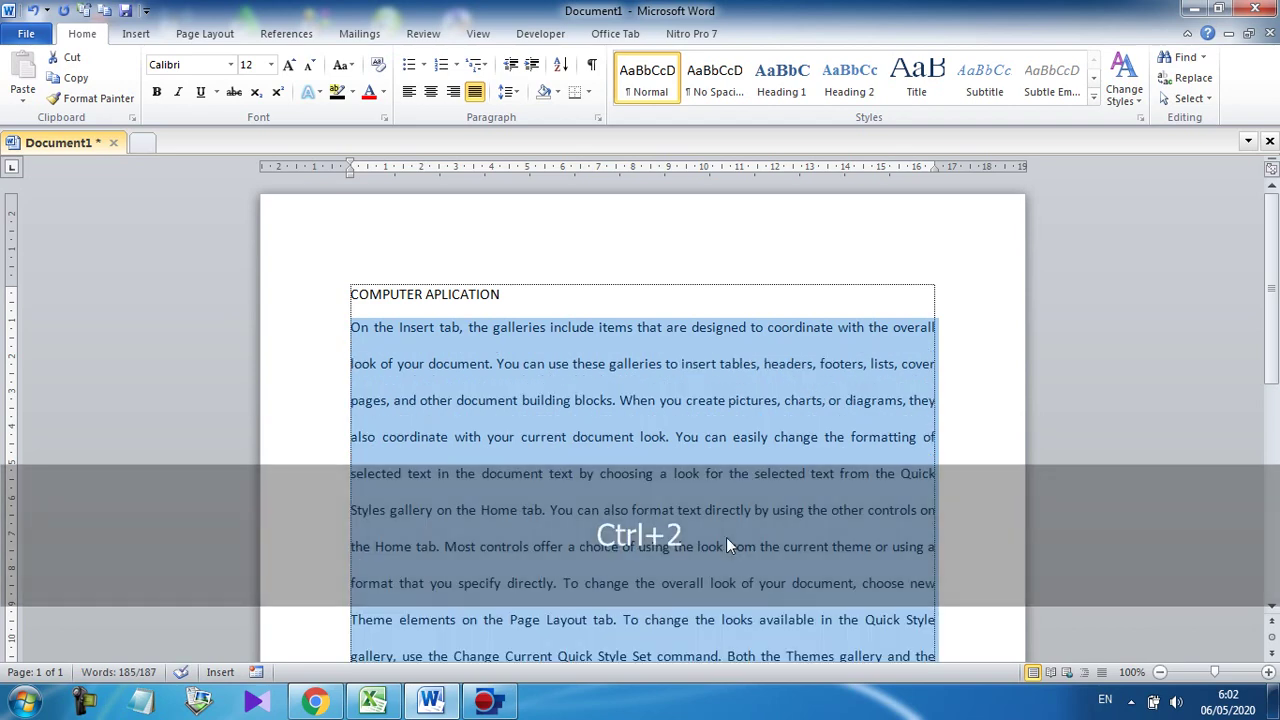
{"action": "key", "text": "ctrl+5"}
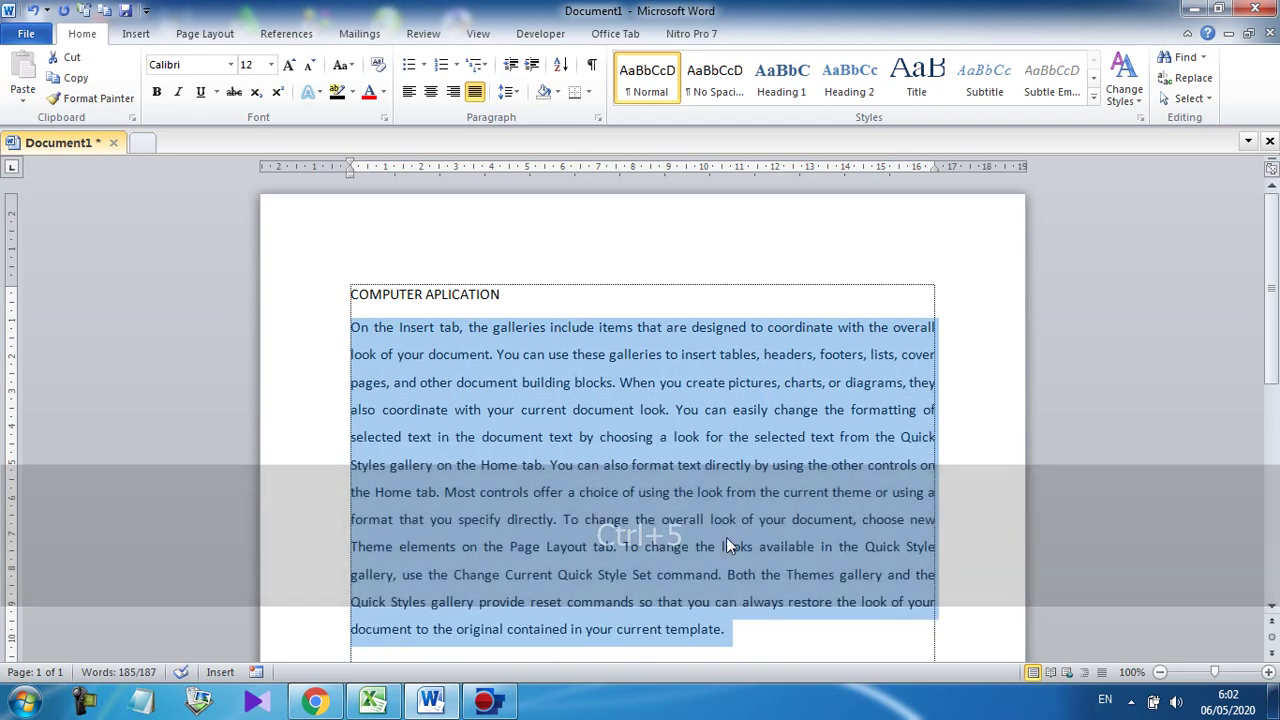
{"action": "key", "text": "ctrl+1"}
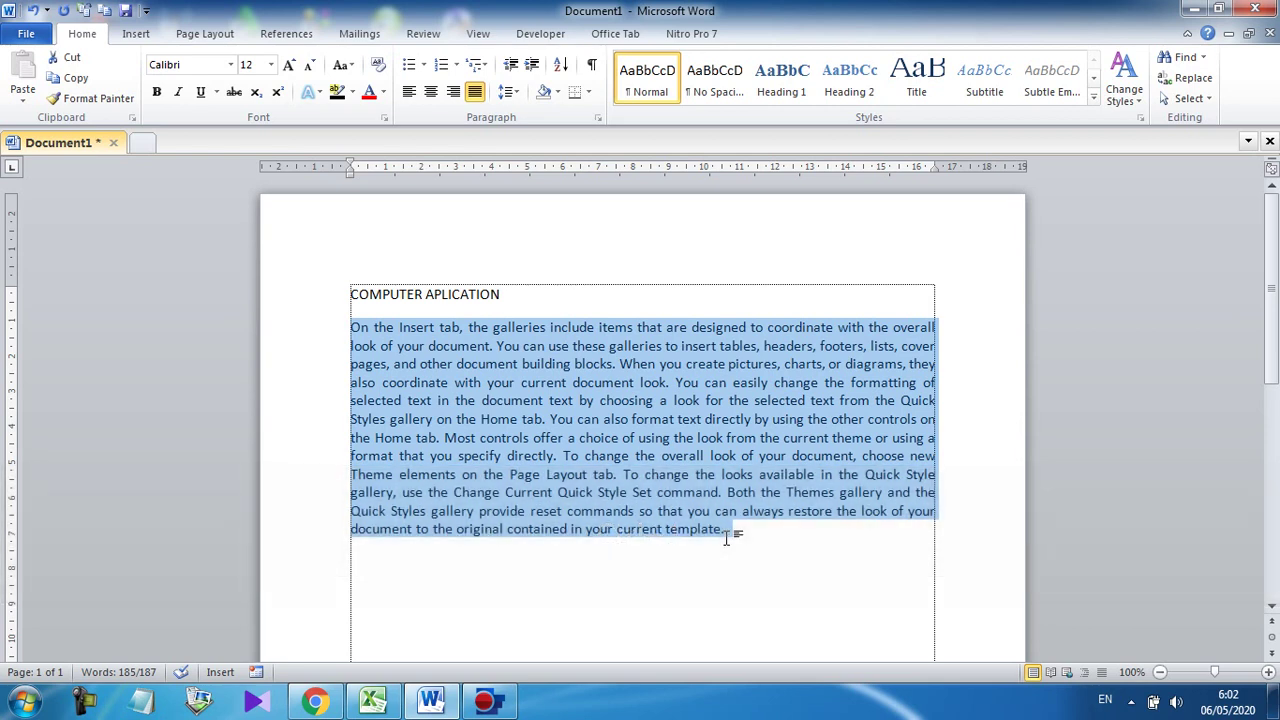
{"action": "key", "text": "ctrl"}
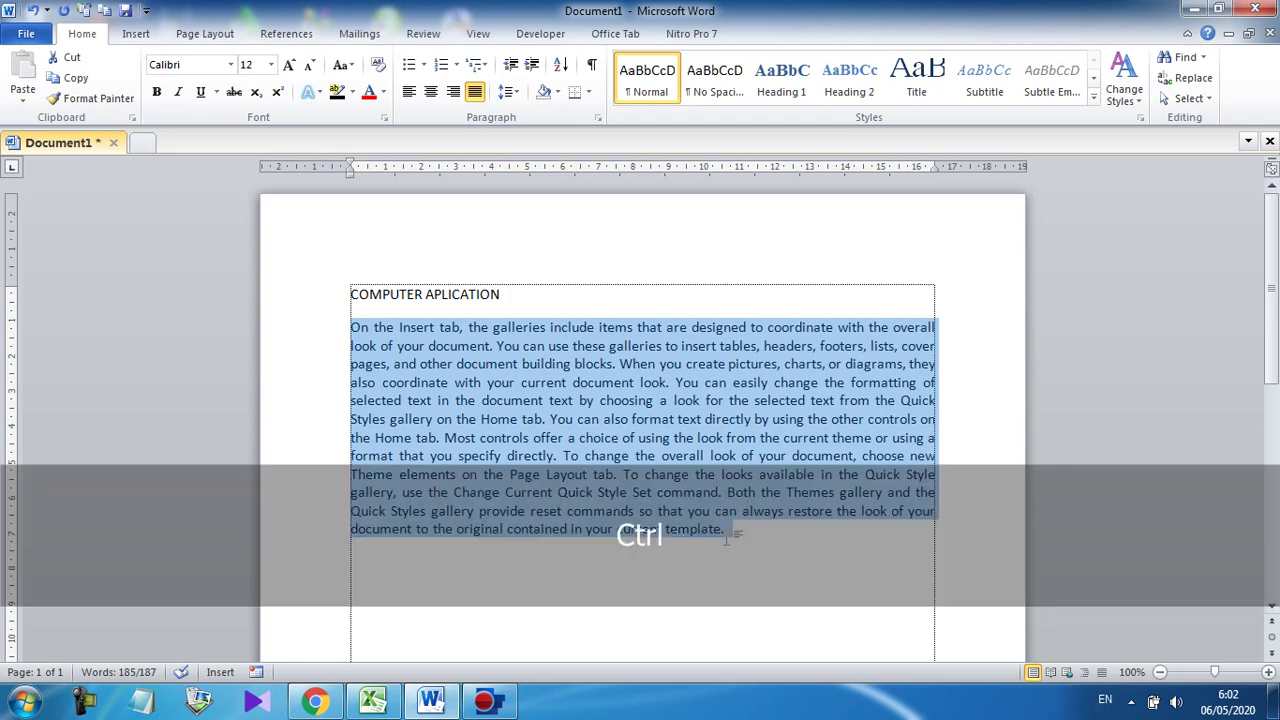
{"action": "key", "text": "ctrl+0"}
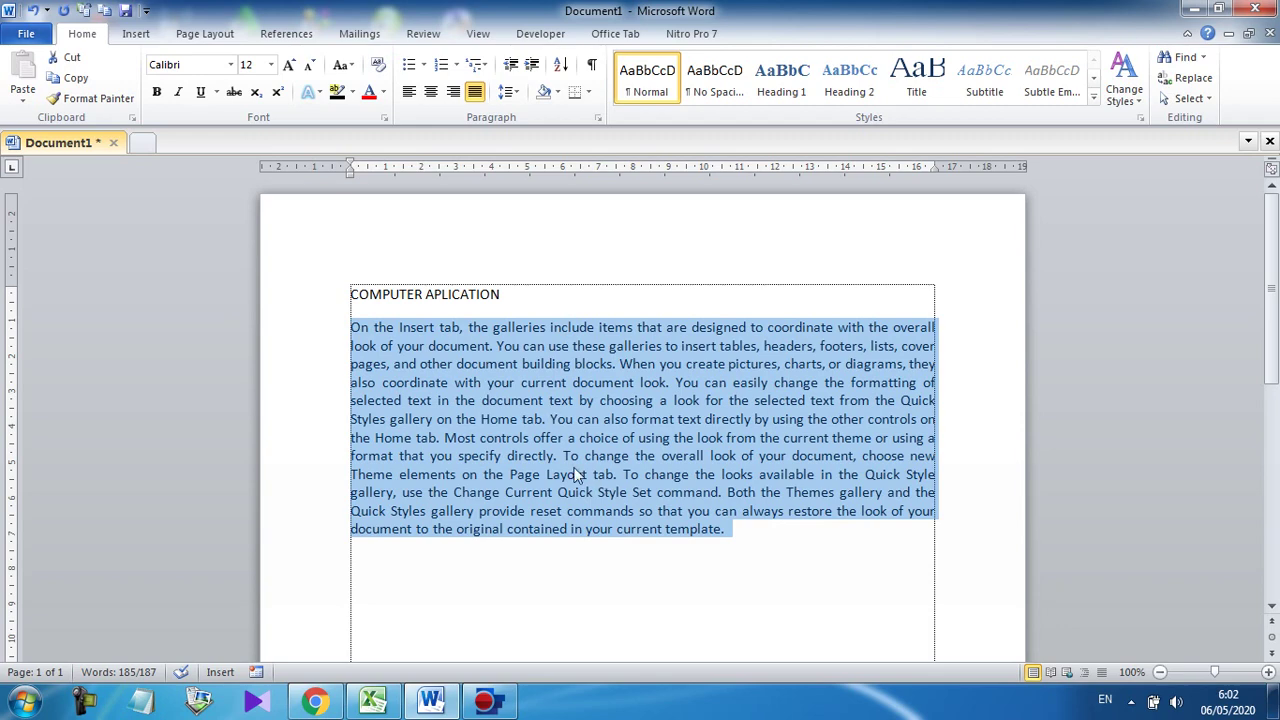
Center the title line "COMPUTER APLICATION" above the body paragraph.
{"action": "left_click", "coordinate": [352, 296]}
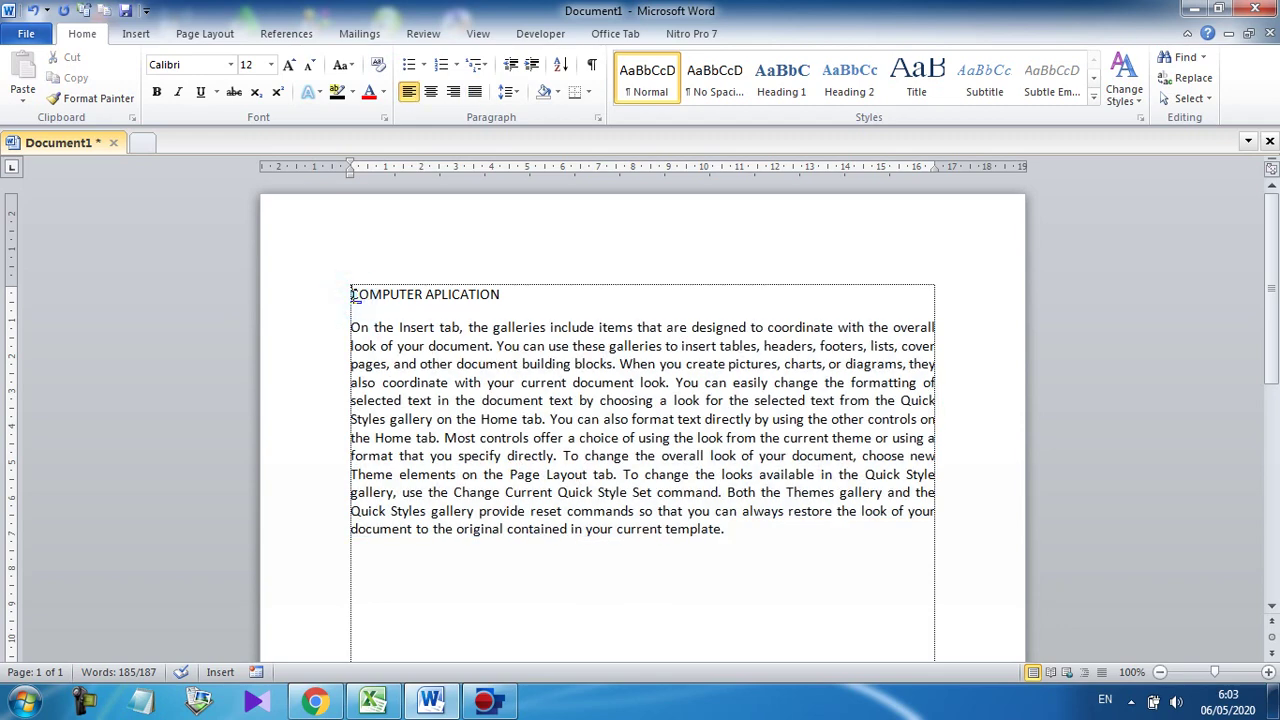
{"action": "left_click", "coordinate": [435, 92]}
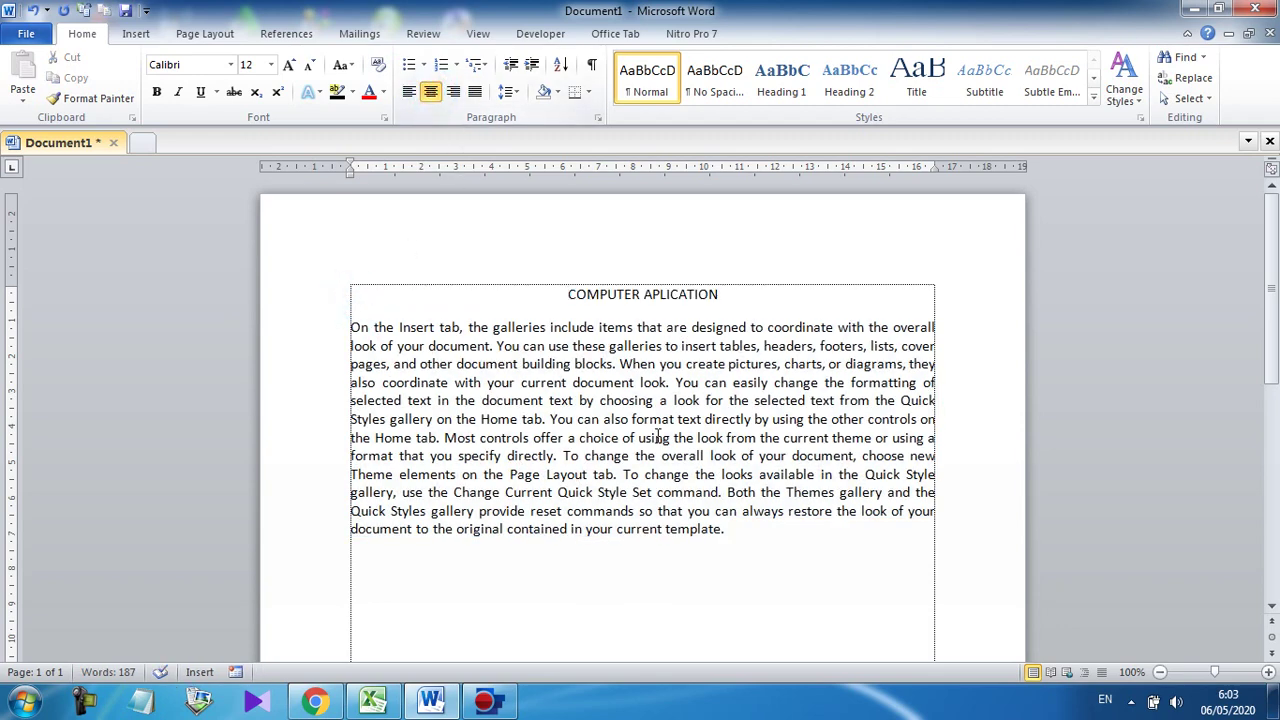
{"action": "left_click_drag", "start_coordinate": [734, 532], "coordinate": [351, 328]}
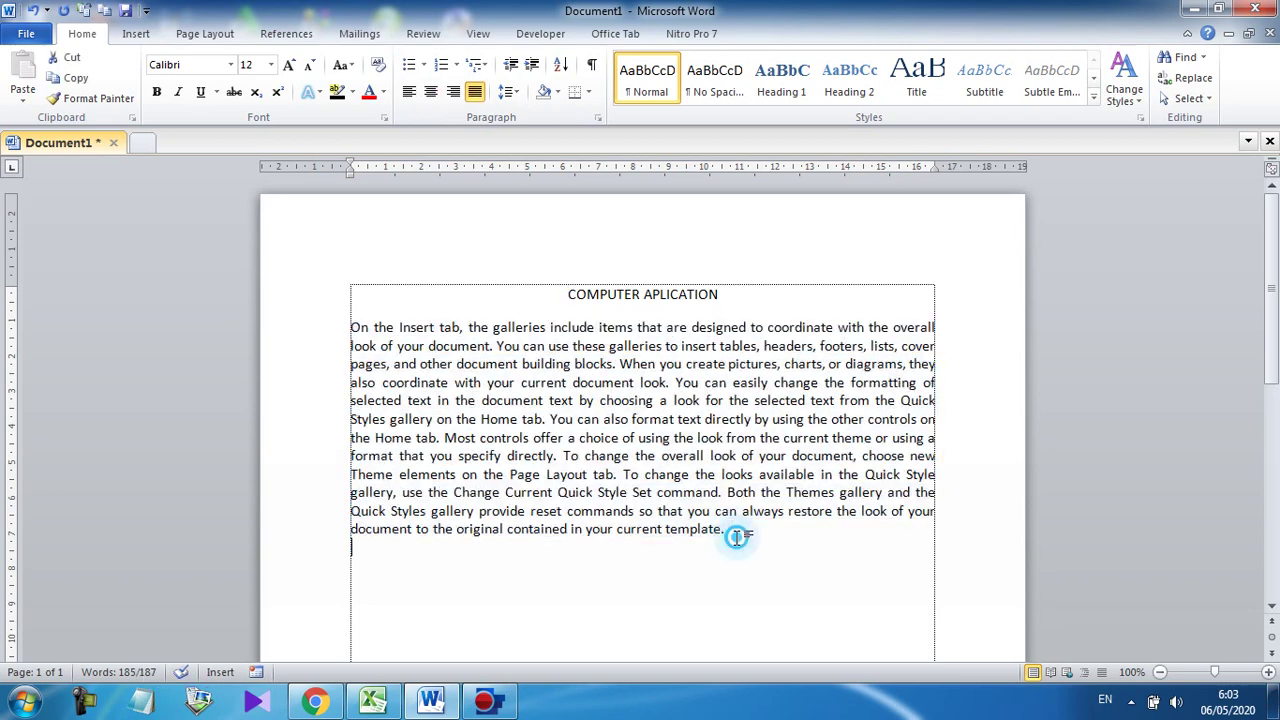
{"action": "left_click", "coordinate": [736, 540]}
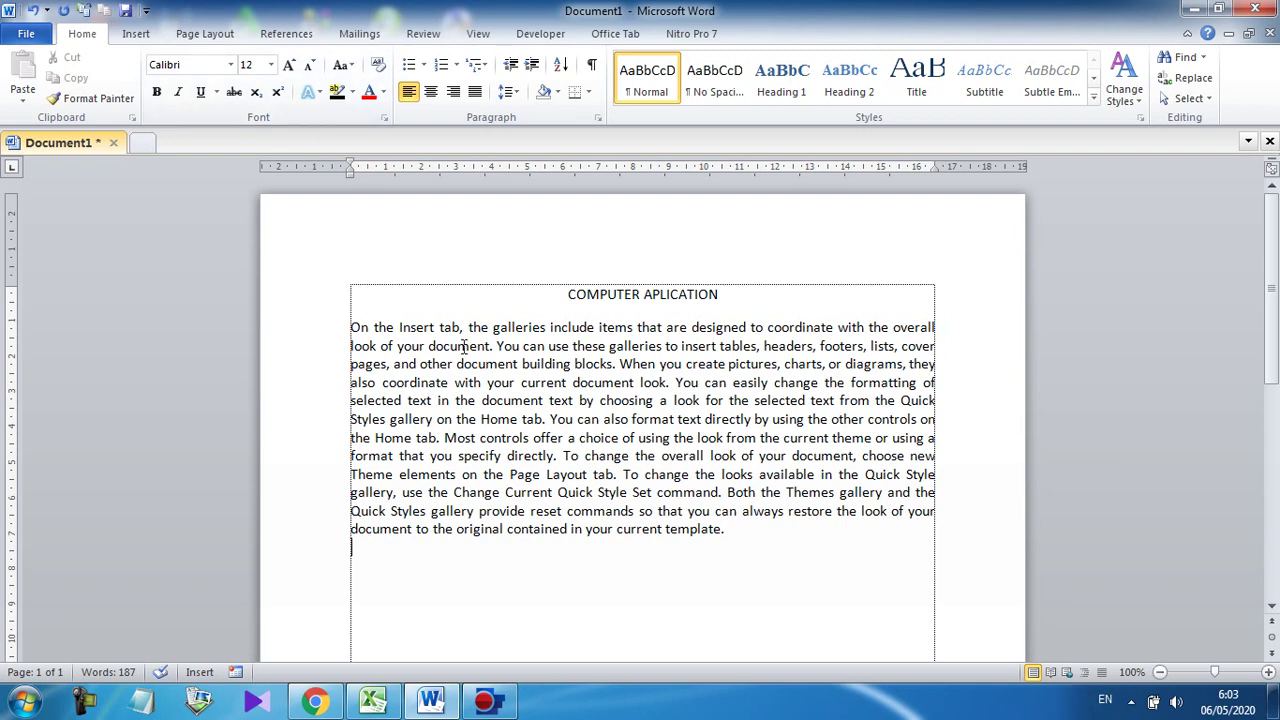
{"action": "left_click", "coordinate": [352, 327]}
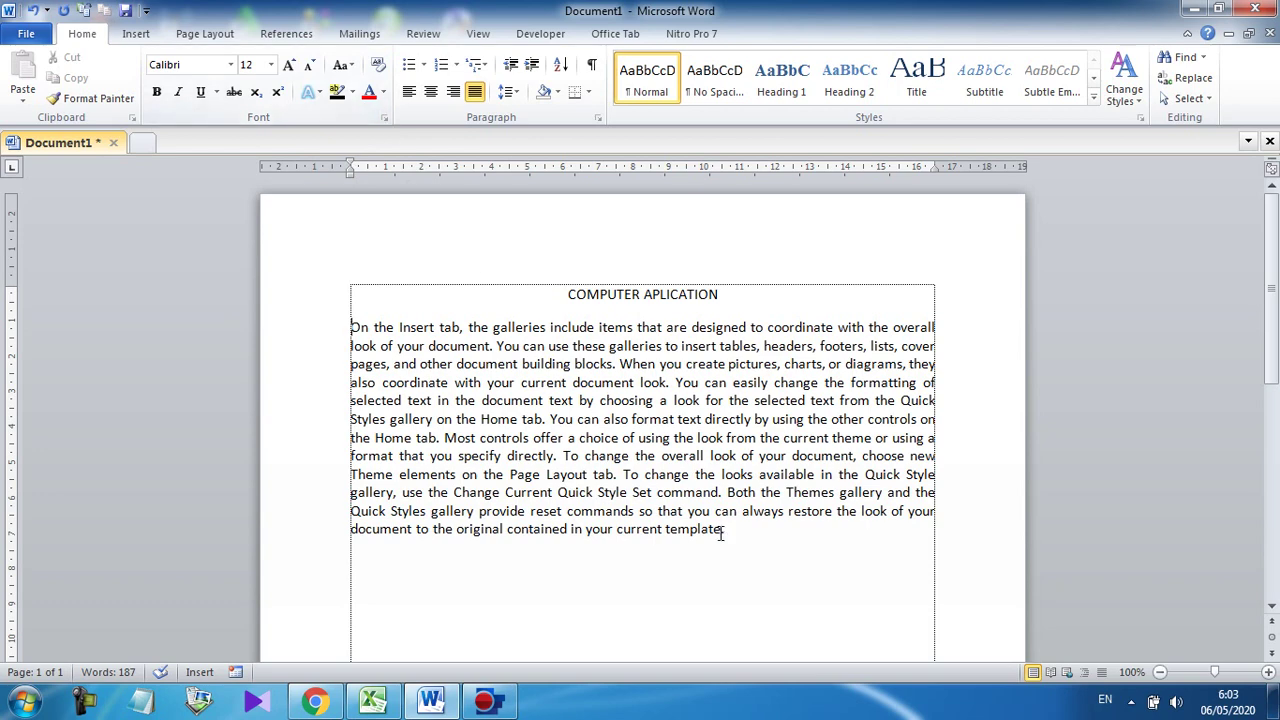
{"action": "key", "text": "ctrl+d"}
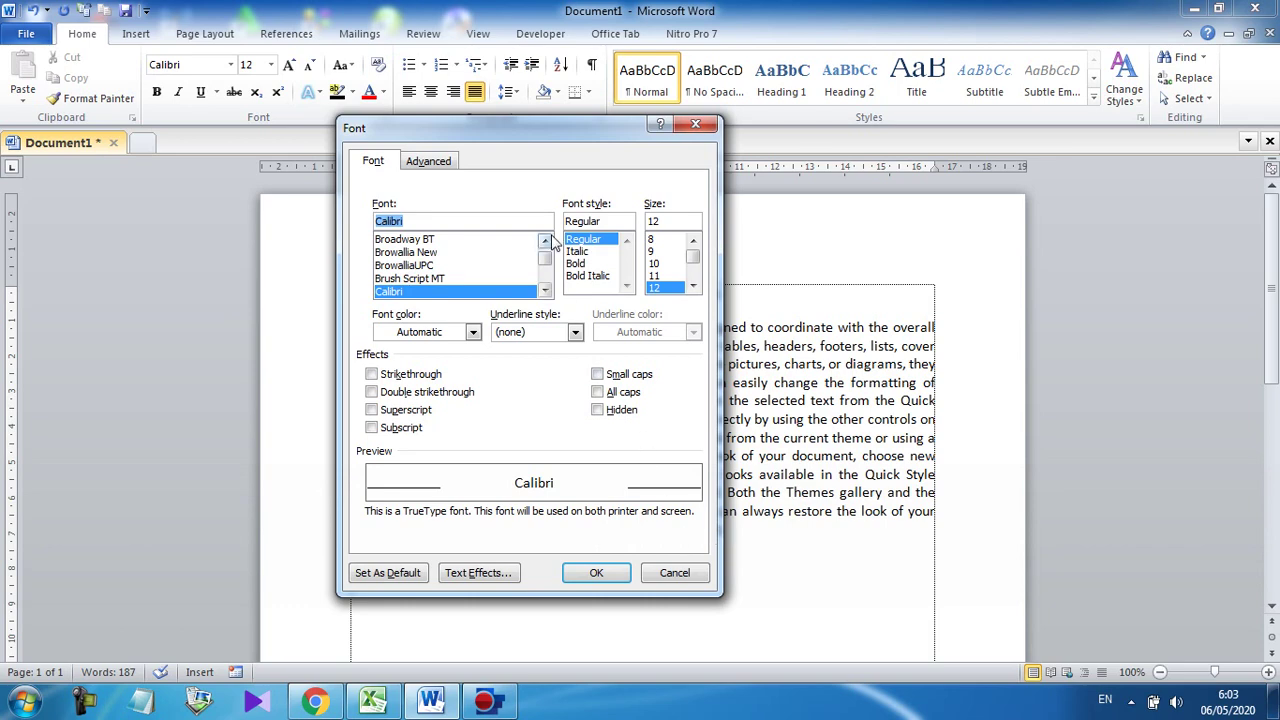
{"action": "left_click_drag", "start_coordinate": [532, 126], "coordinate": [721, 120]}
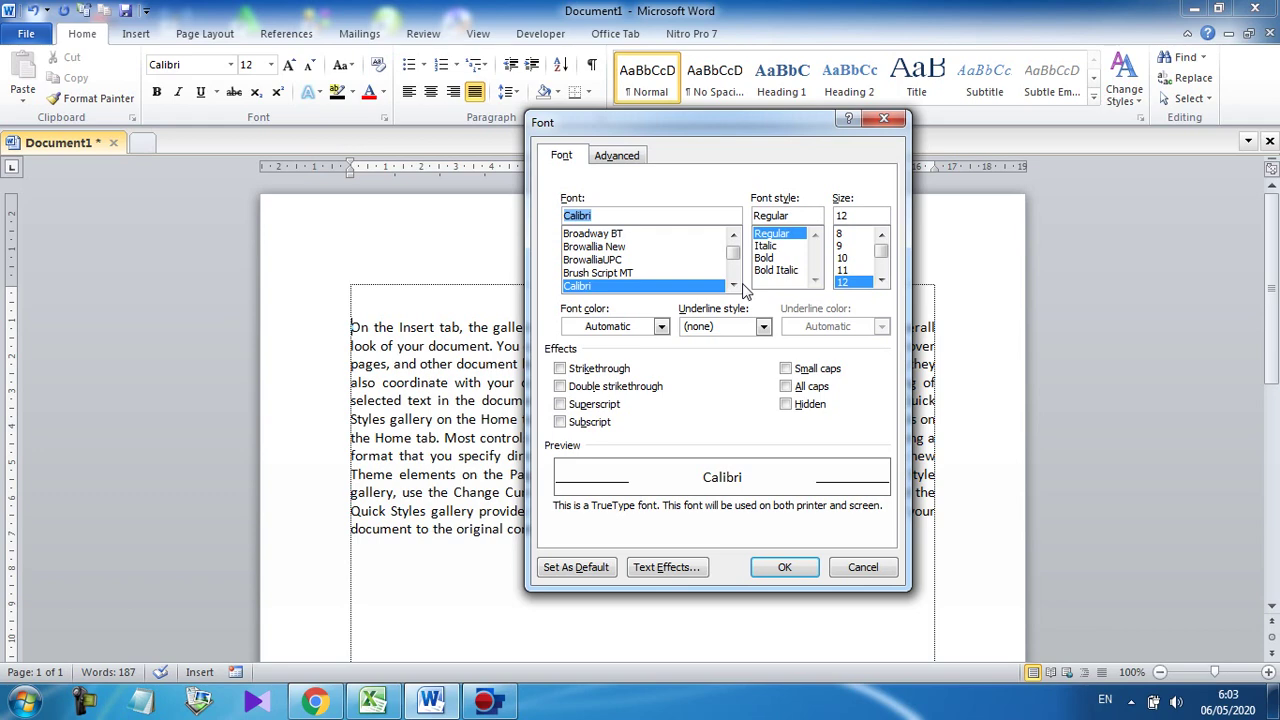
{"action": "left_click", "coordinate": [885, 571]}
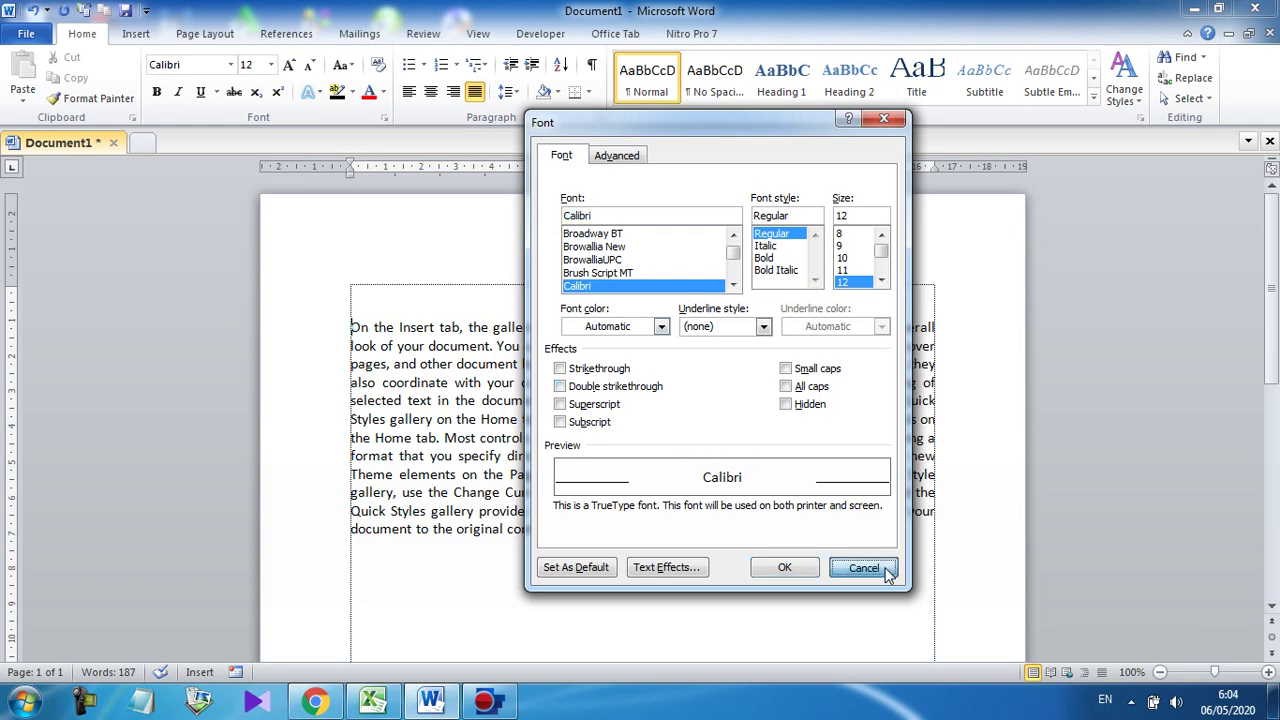
Select the title together with the body paragraph and choose Times New Roman as their font in the font settings.
{"action": "left_click_drag", "start_coordinate": [729, 530], "coordinate": [531, 286]}
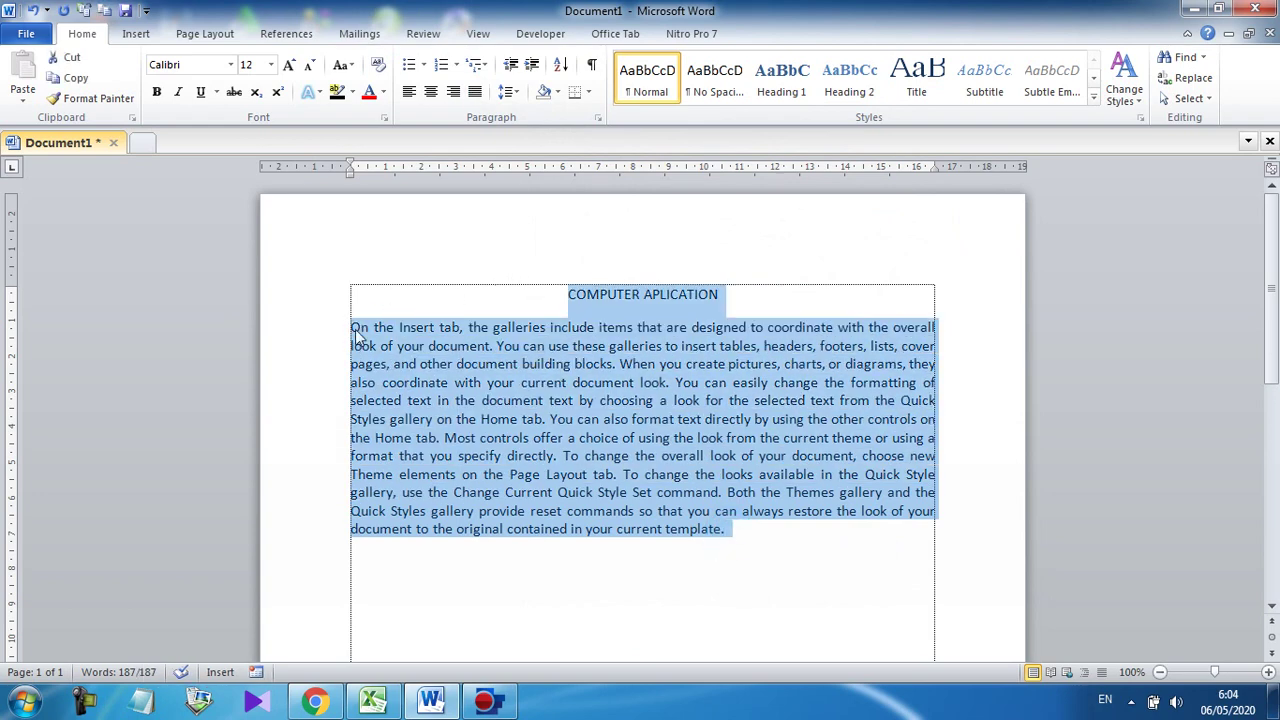
{"action": "key", "text": "ctrl+d"}
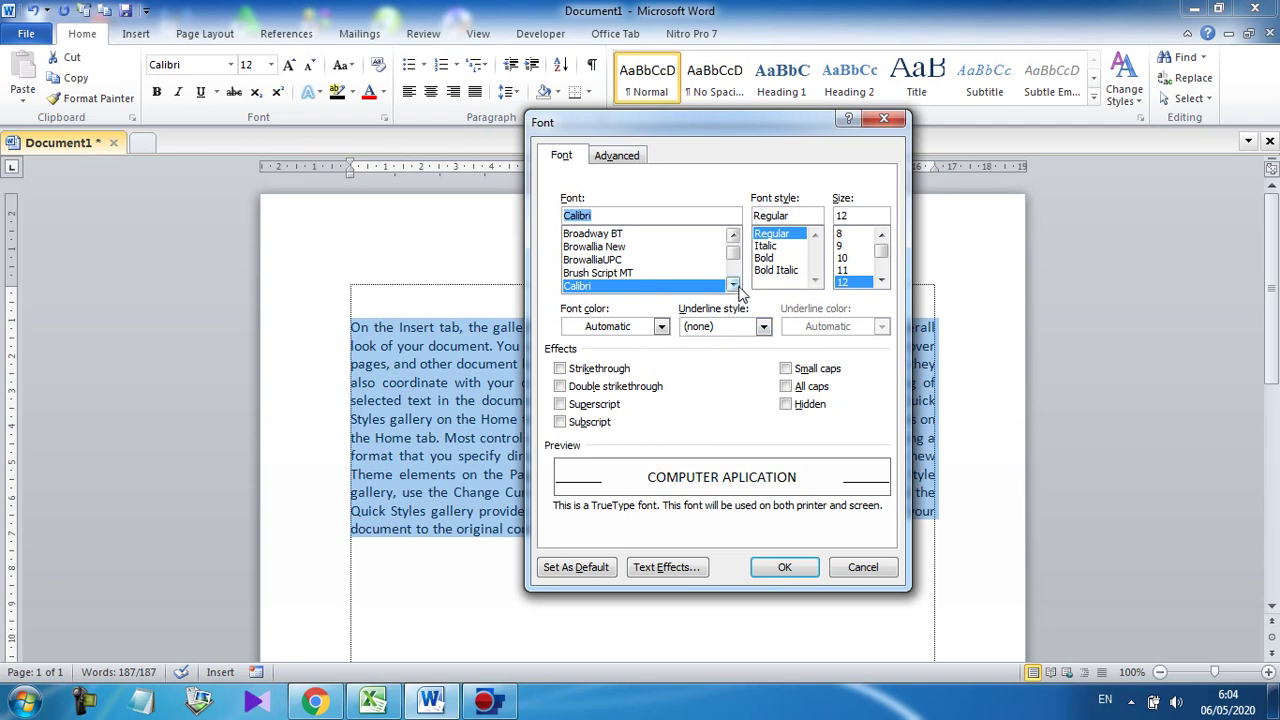
{"action": "type", "text": "T"}
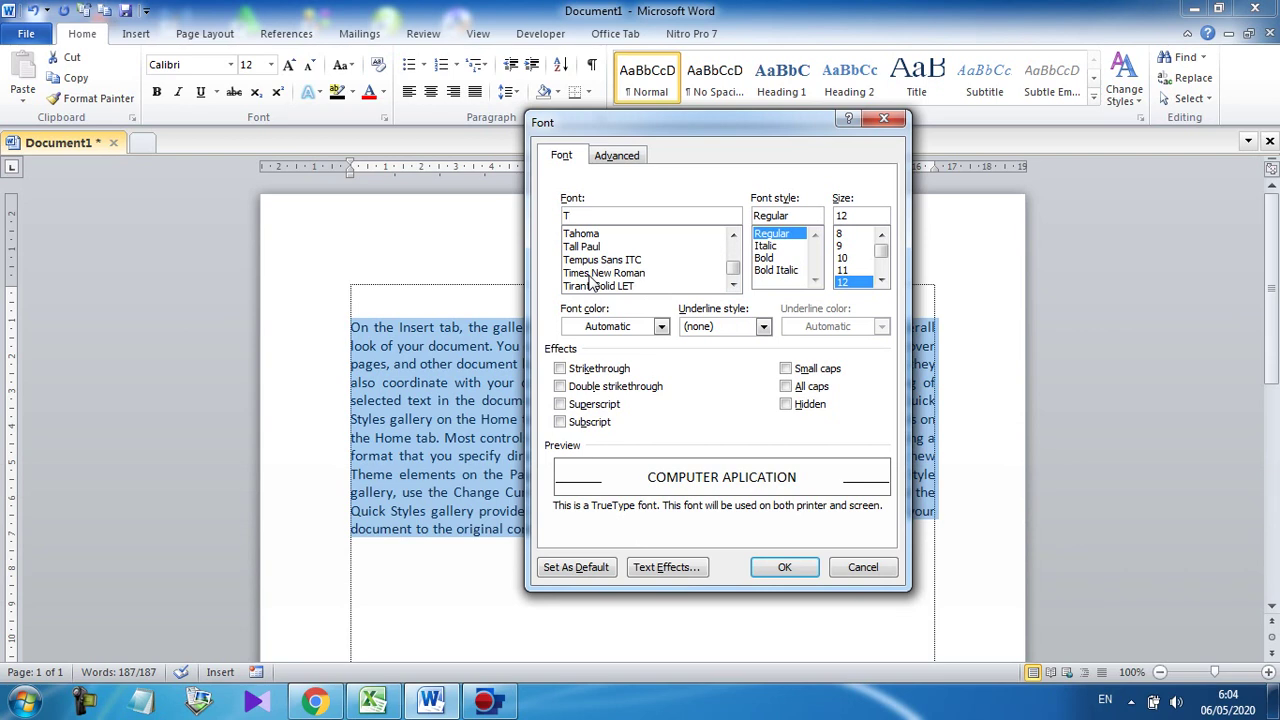
{"action": "key", "text": "BackSpace"}
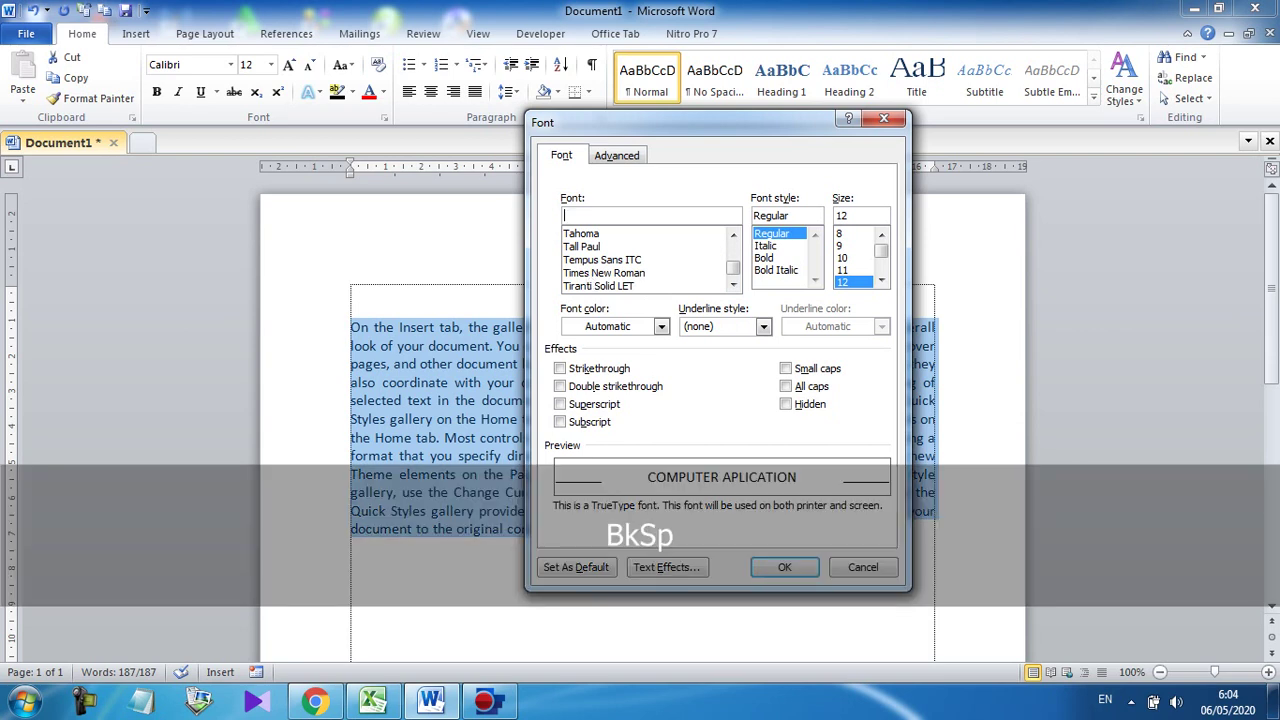
{"action": "type", "text": "A"}
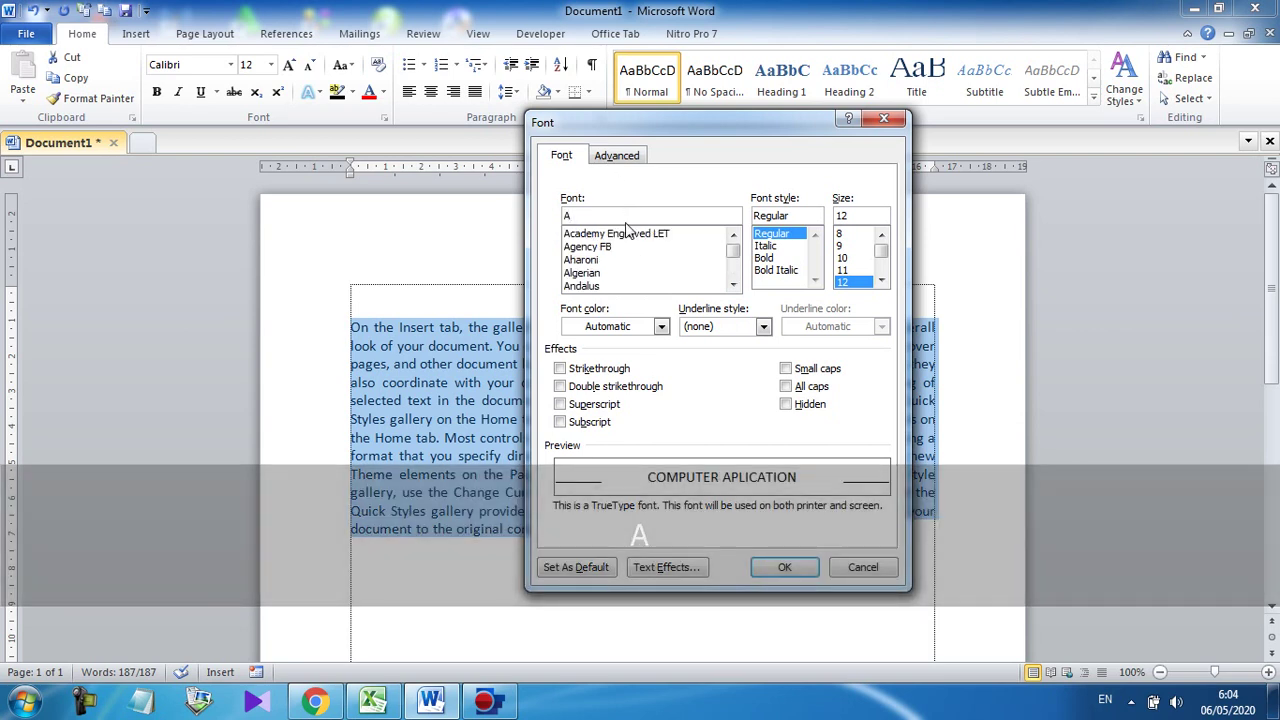
{"action": "type", "text": "R"}
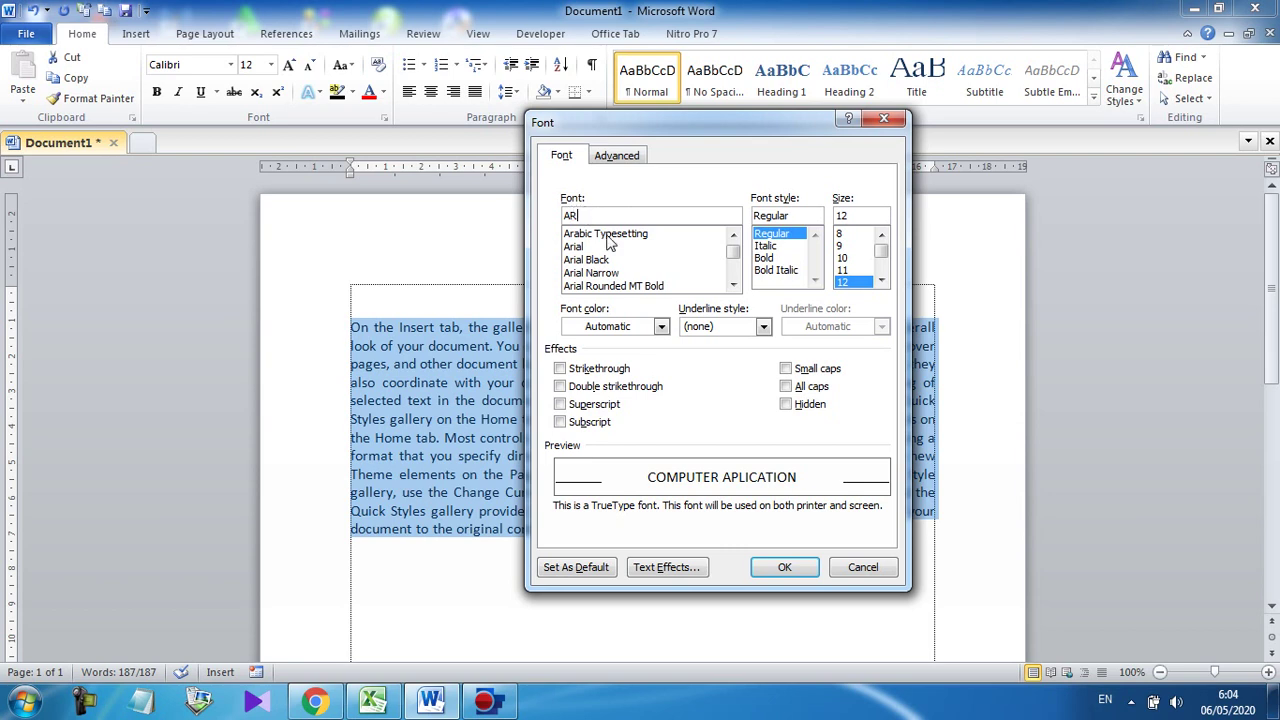
{"action": "key", "text": "BackSpace"}
{"action": "key", "text": "BackSpace"}
{"action": "type", "text": "t"}
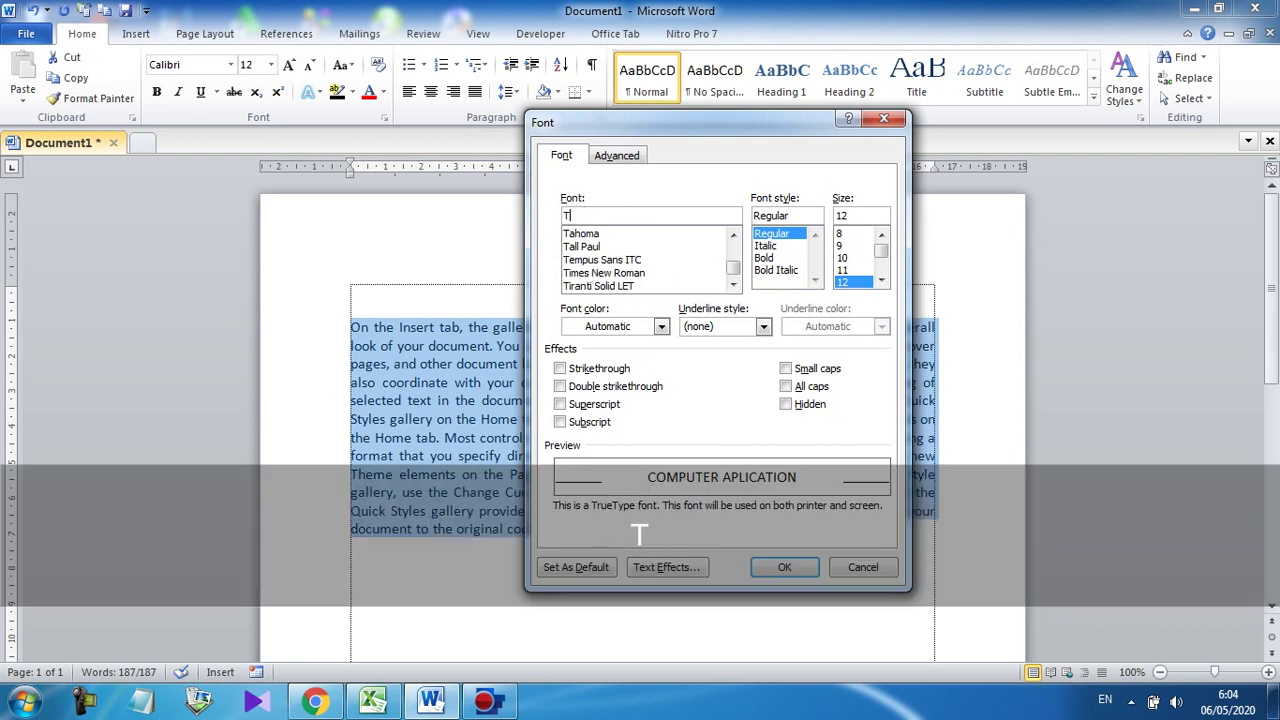
{"action": "left_click", "coordinate": [610, 273]}
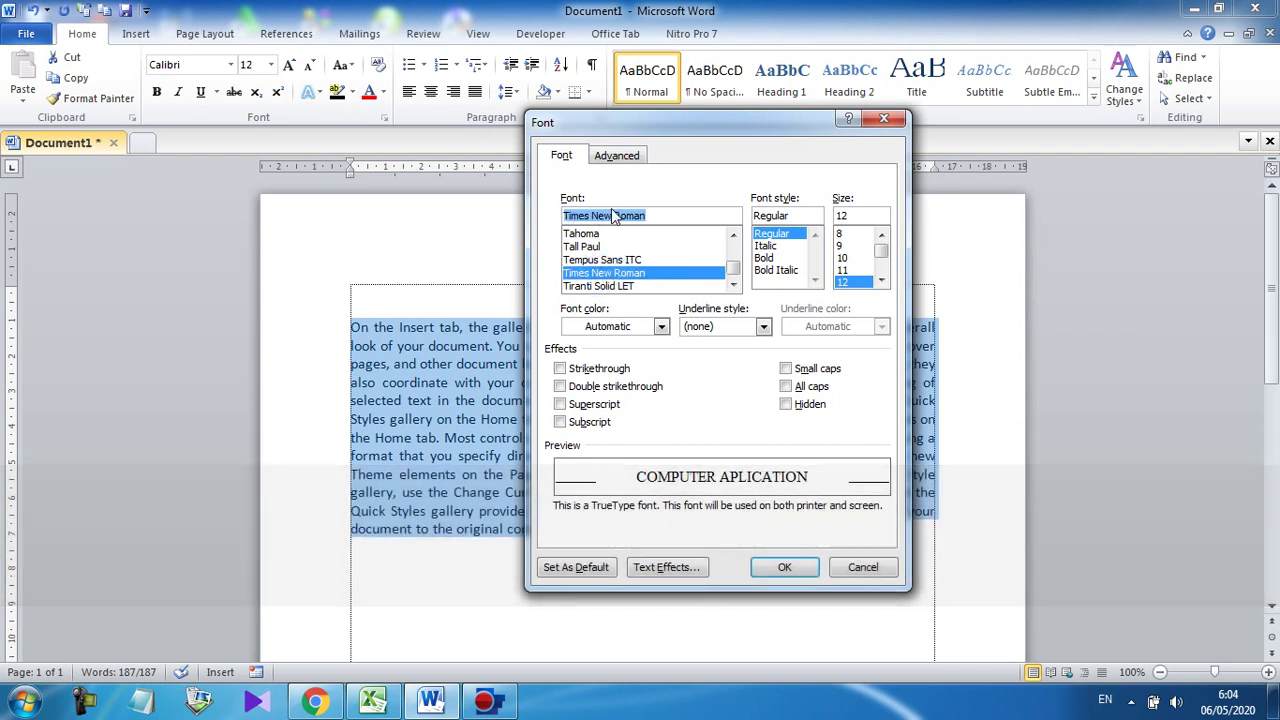
Choose the Regular font style for the selected text, try size 10, and set the font size to 12.
{"action": "left_click", "coordinate": [770, 236]}
{"action": "left_click", "coordinate": [843, 259]}
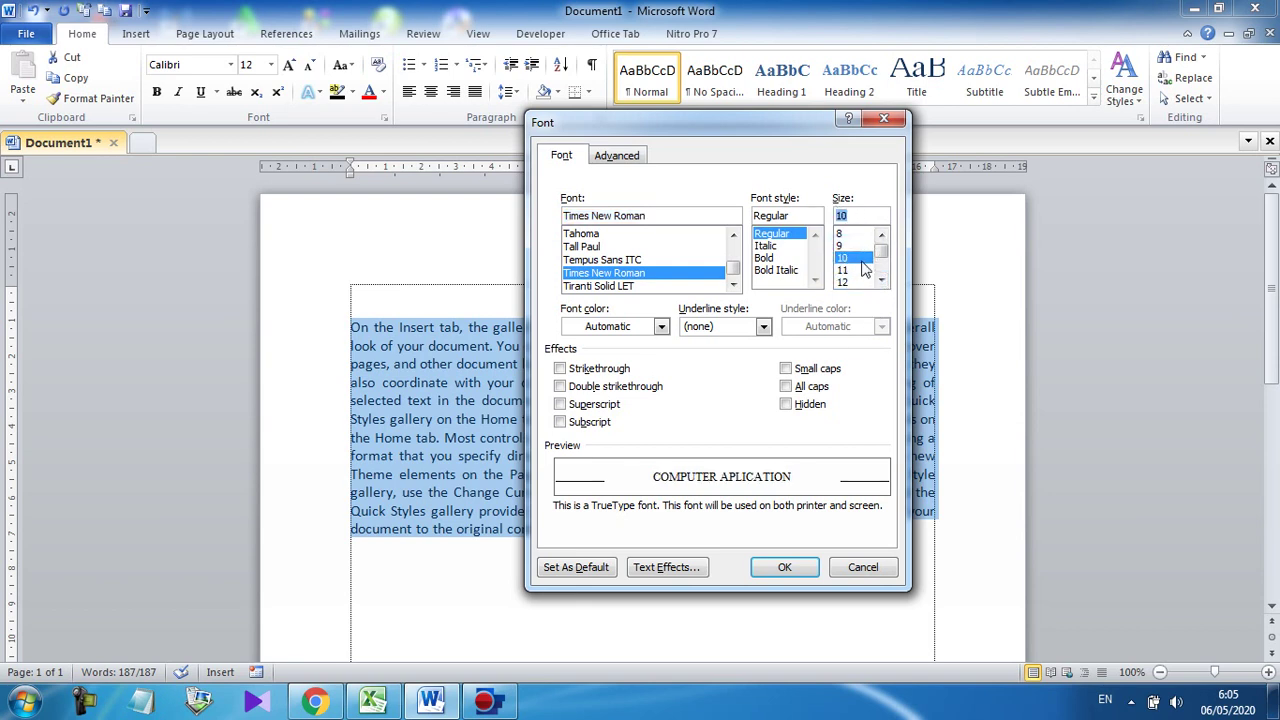
{"action": "left_click", "coordinate": [846, 280]}
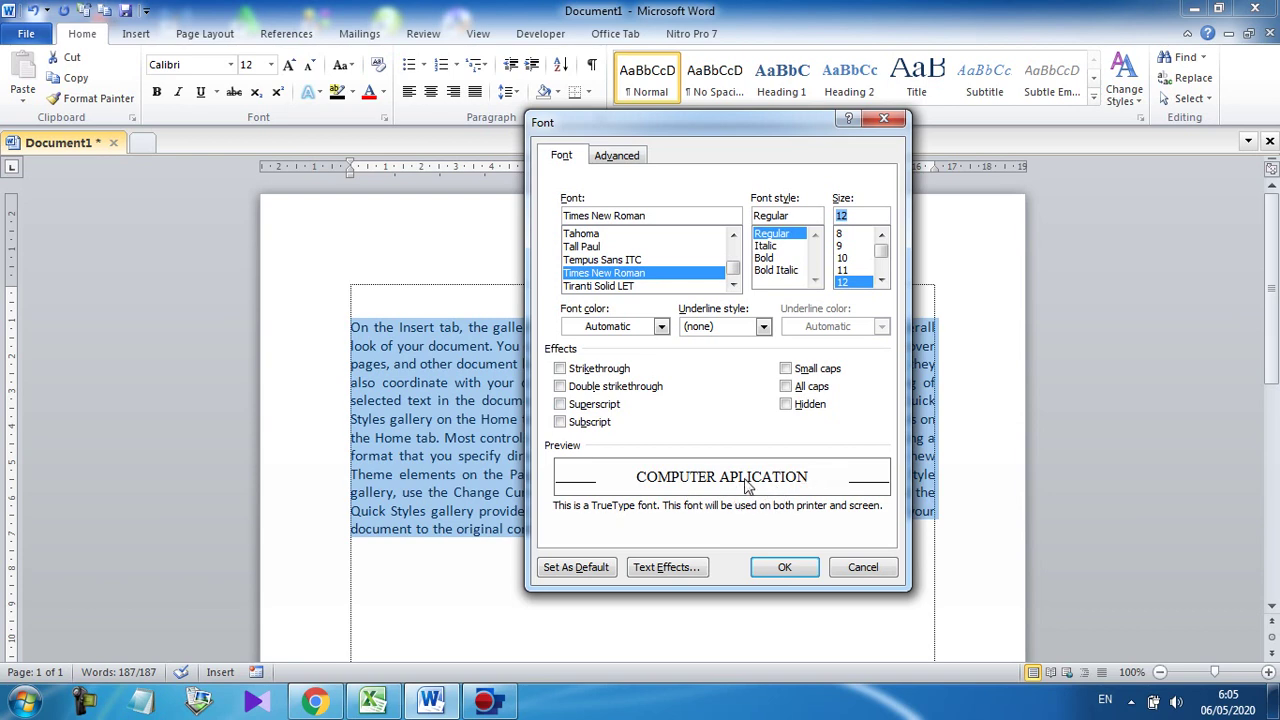
Try the Strikethrough and Double strikethrough effects, clearing each again, and apply the font settings to the selected title and paragraph.
{"action": "left_click", "coordinate": [560, 369]}
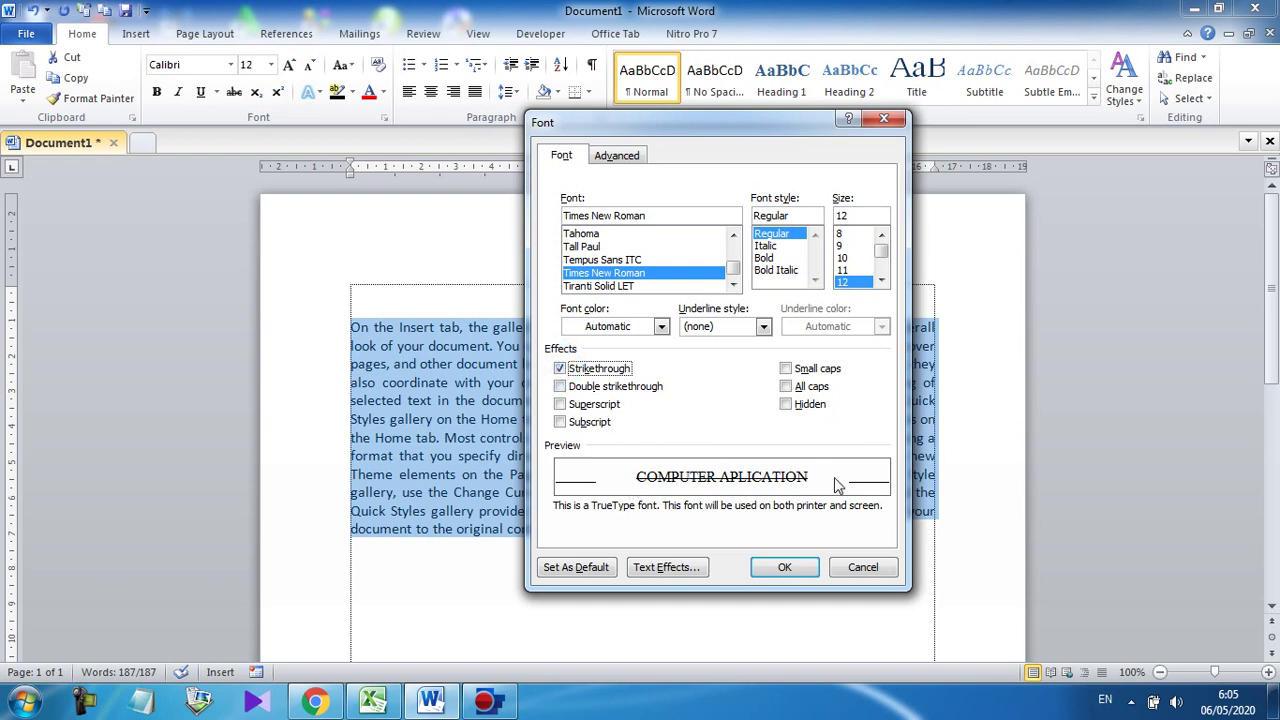
{"action": "left_click", "coordinate": [561, 369]}
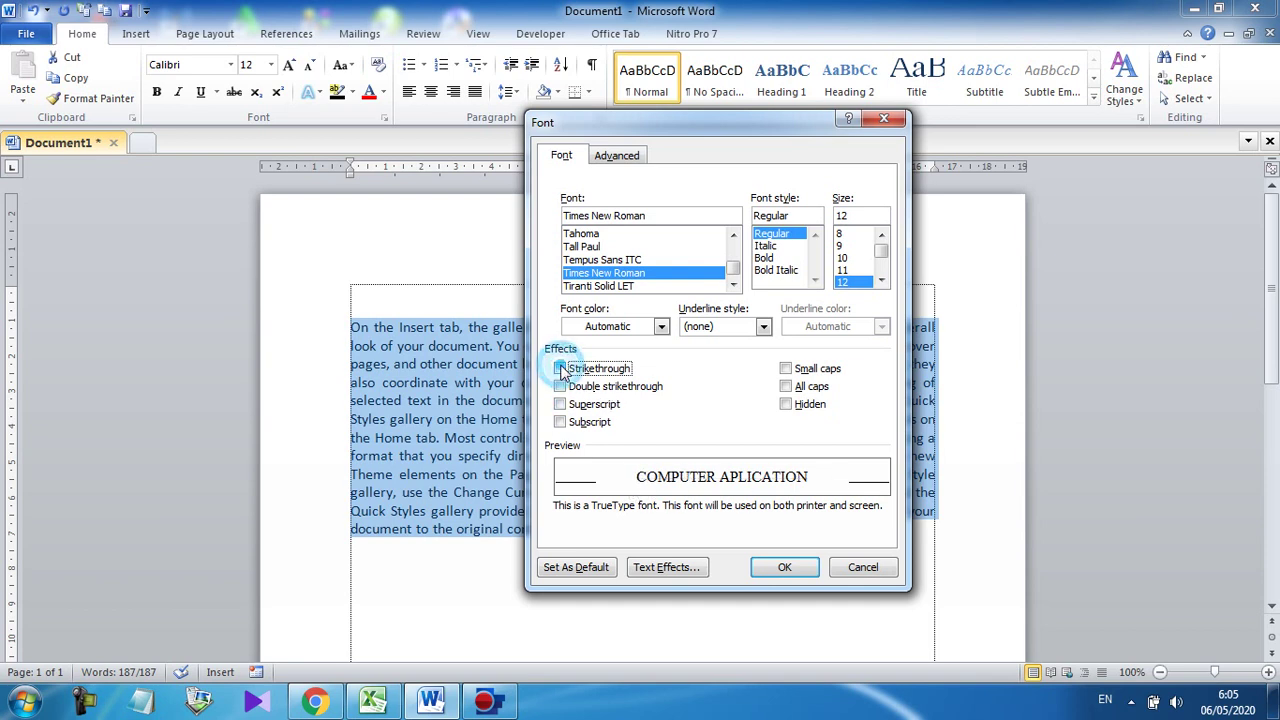
{"action": "left_click", "coordinate": [566, 390]}
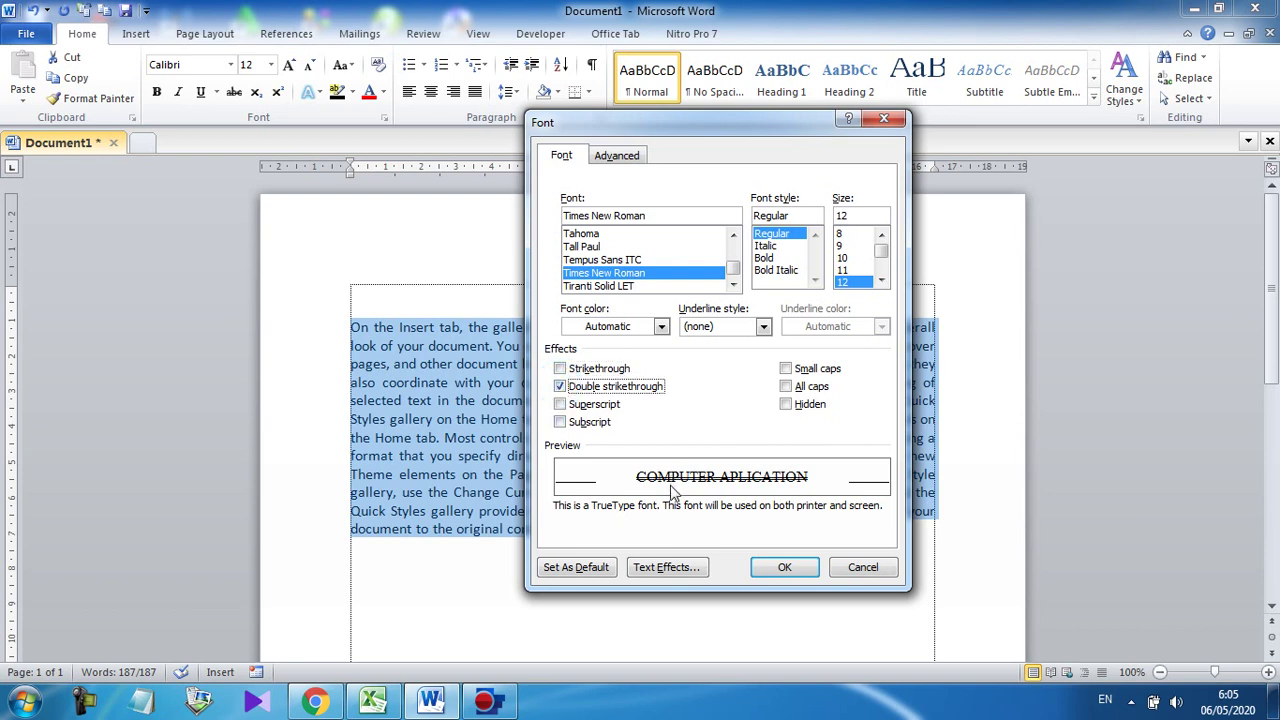
{"action": "left_click", "coordinate": [560, 386]}
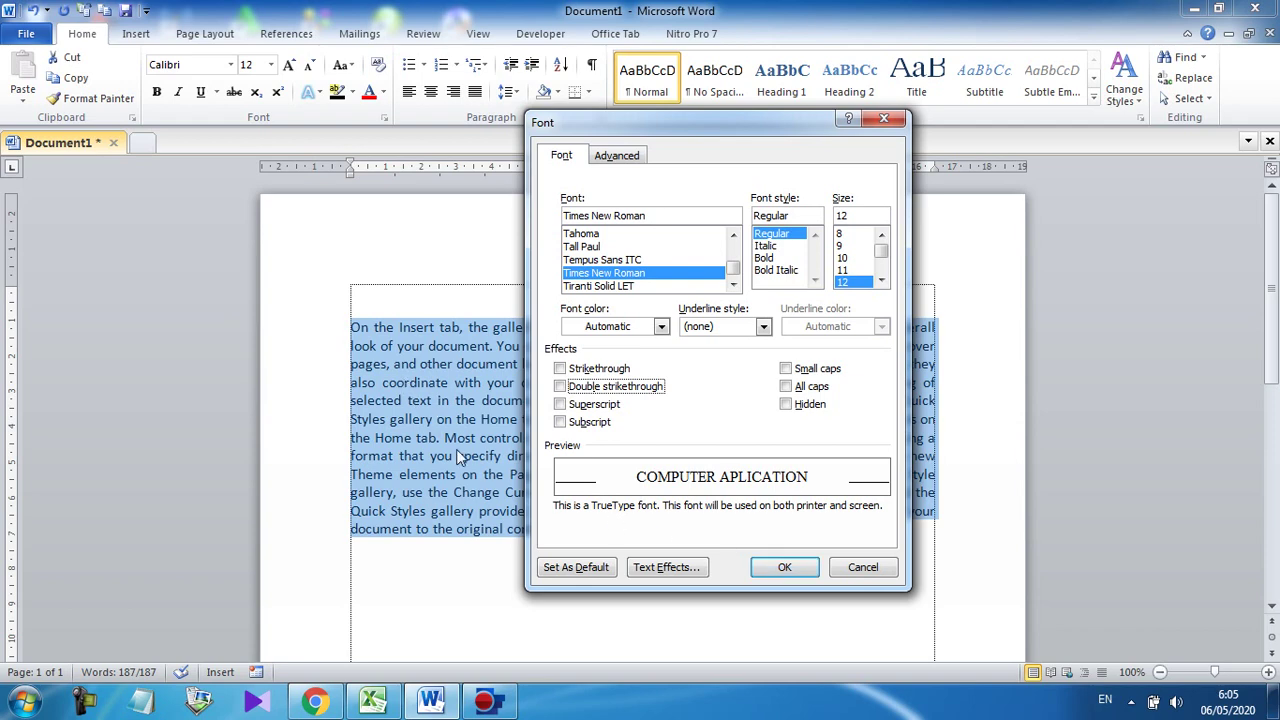
{"action": "left_click", "coordinate": [785, 568]}
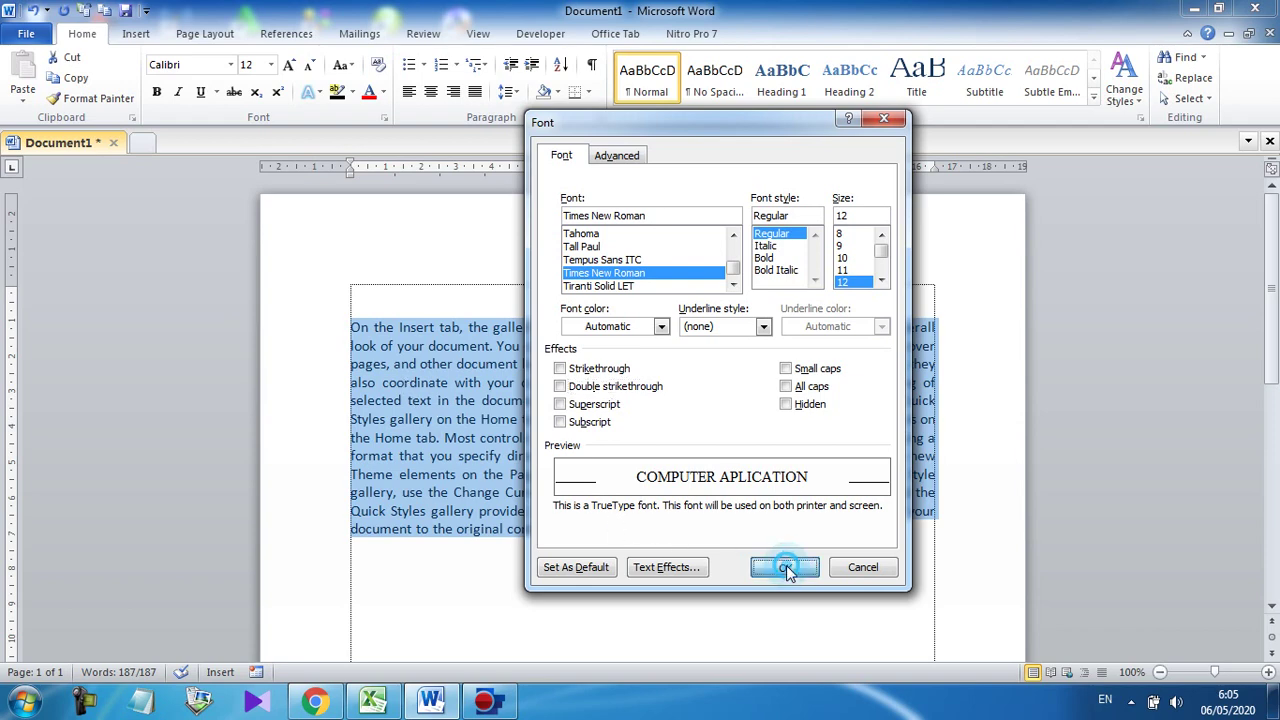